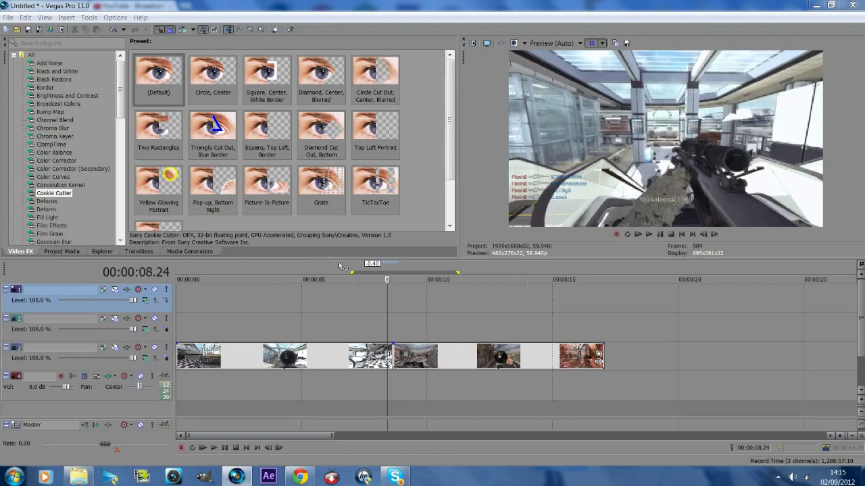
Scrub and play through the cut between the two gameplay clips to examine where the transition belongs.
click(383, 335)
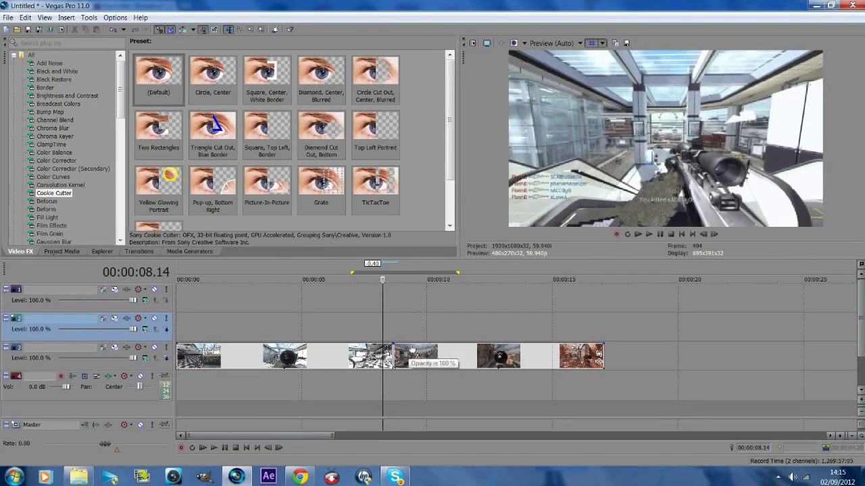
click(392, 332)
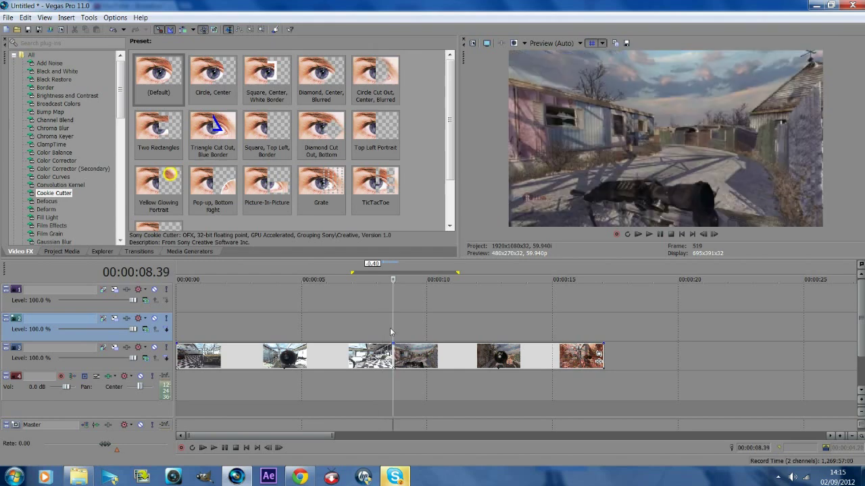
click(356, 325)
click(317, 363)
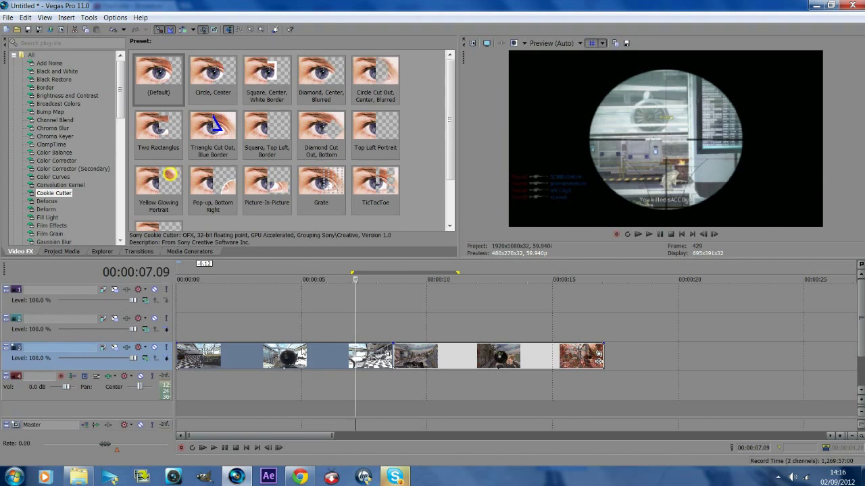
click(304, 352)
click(650, 234)
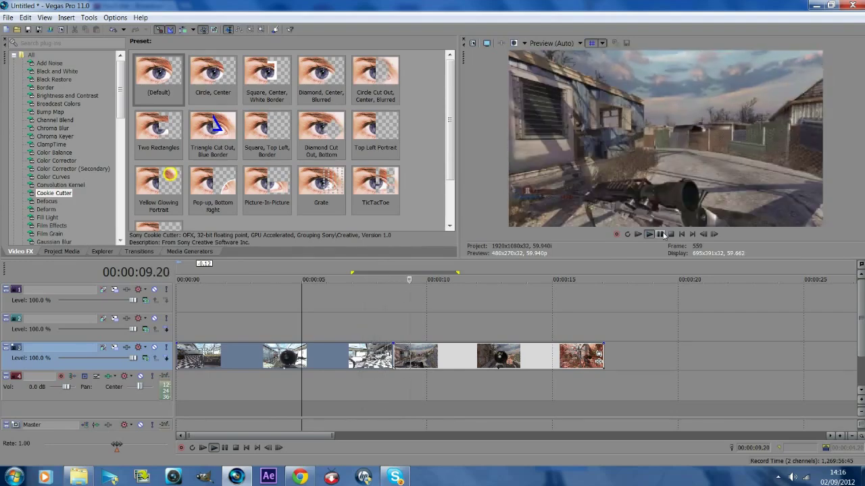
click(661, 234)
click(663, 234)
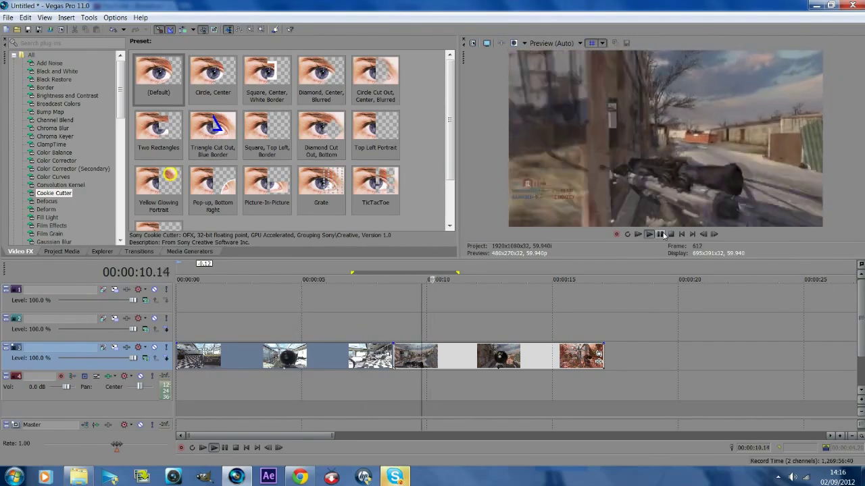
click(662, 234)
Shift the second gameplay clip slightly later on the timeline and extend the first clip's end up to it.
drag(476, 365, 501, 365)
drag(393, 359, 423, 359)
drag(392, 333, 356, 315)
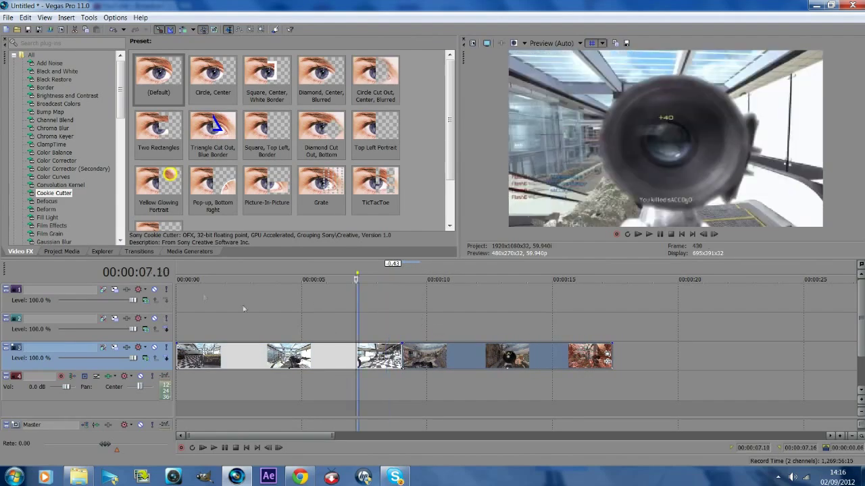
Add a black Solid Color event to the empty track above the clips, starting at 00:00:08.18 just before the cut.
click(385, 334)
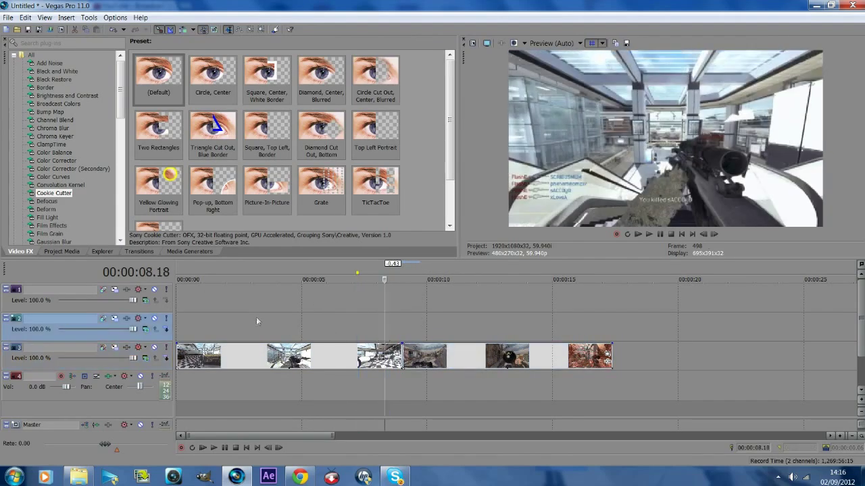
click(189, 251)
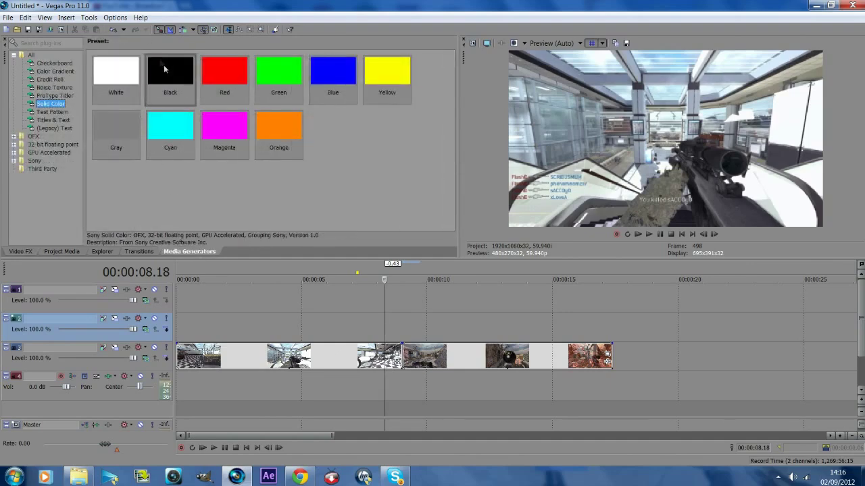
drag(170, 69, 399, 329)
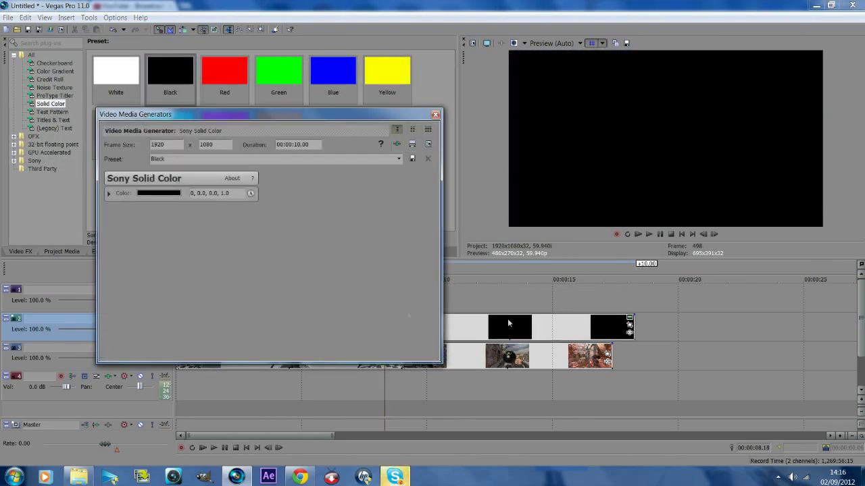
Change the solid color to a muted blue with HSV values 211, 0.53, 0.51 and close the generator settings.
click(147, 194)
click(145, 231)
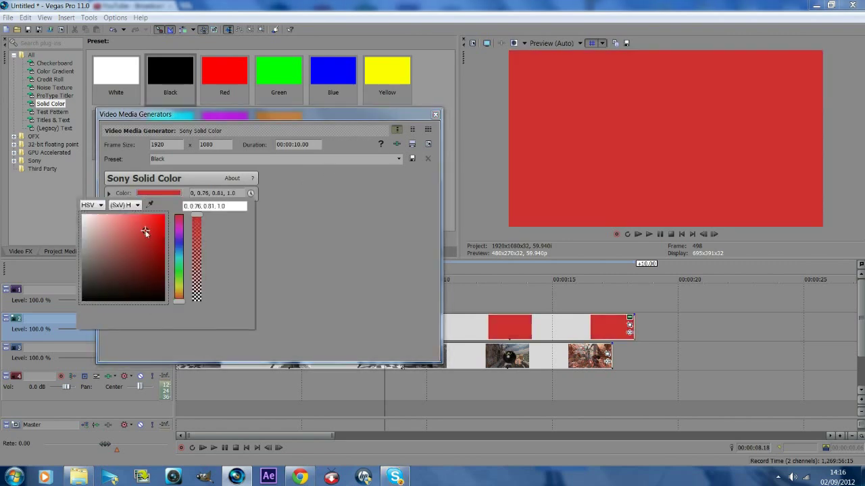
click(137, 263)
click(179, 252)
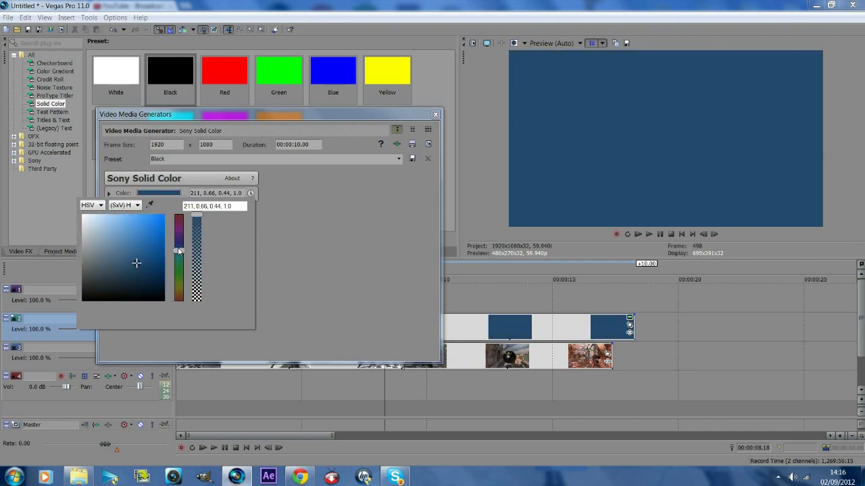
mouse_move(136, 264)
mouse_down()
mouse_move(124, 251)
mouse_move(127, 258)
mouse_up()
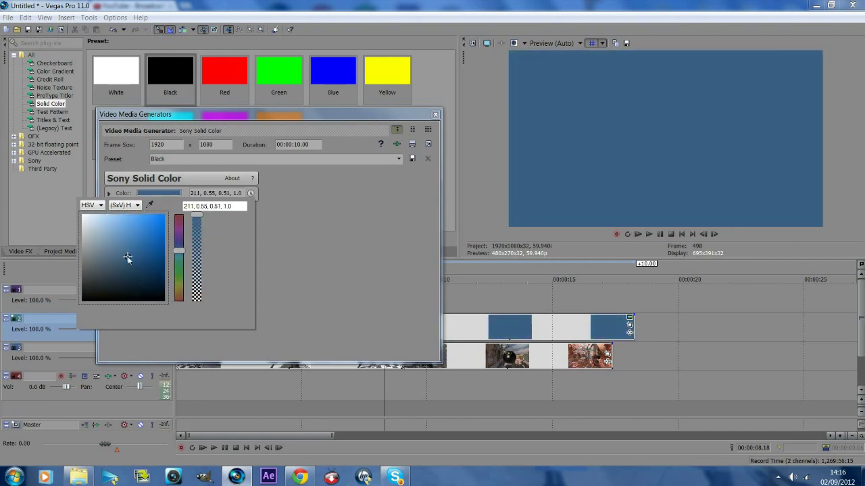
click(434, 114)
click(436, 114)
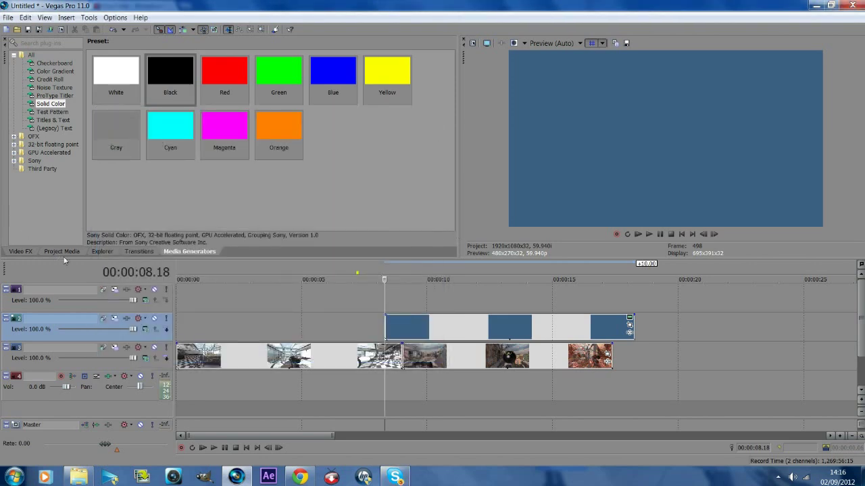
Apply the default Cookie Cutter effect to the blue solid color event.
click(20, 251)
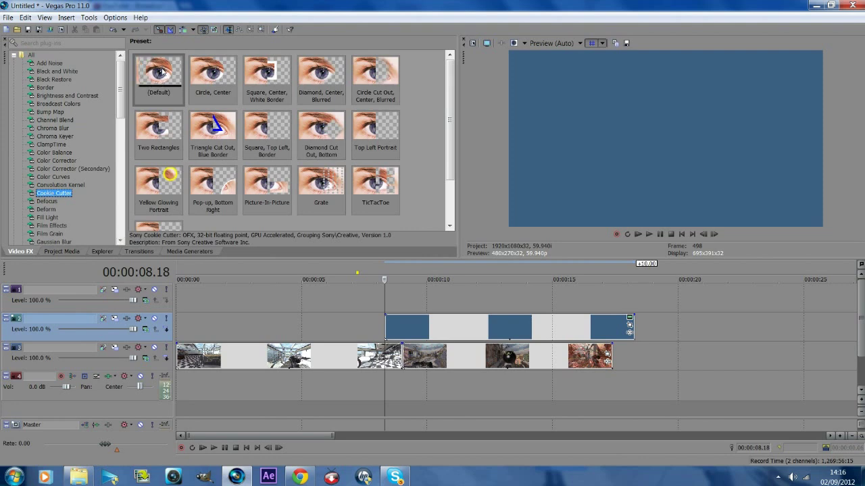
drag(150, 73, 396, 316)
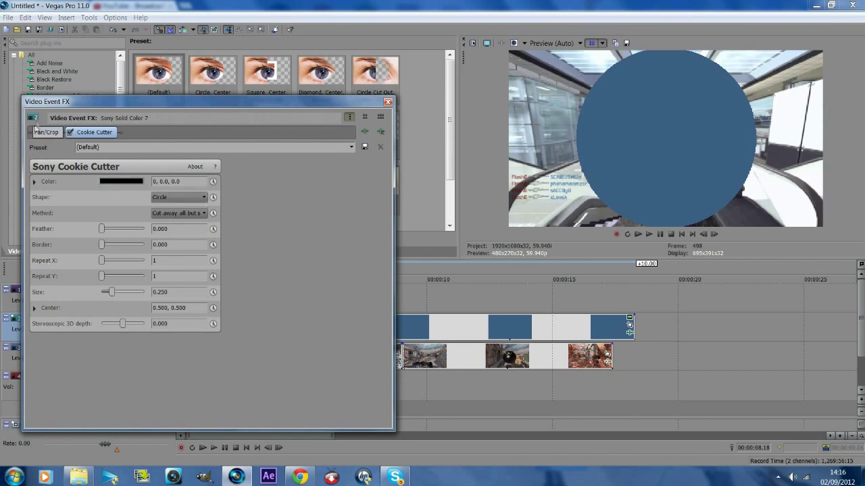
Try the Diamond shape for the Cookie Cutter and return it to Circle.
click(177, 198)
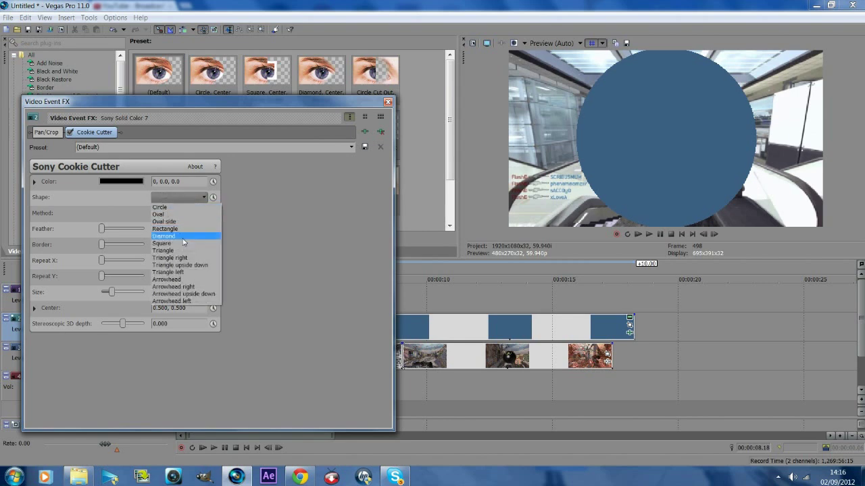
click(186, 236)
click(193, 201)
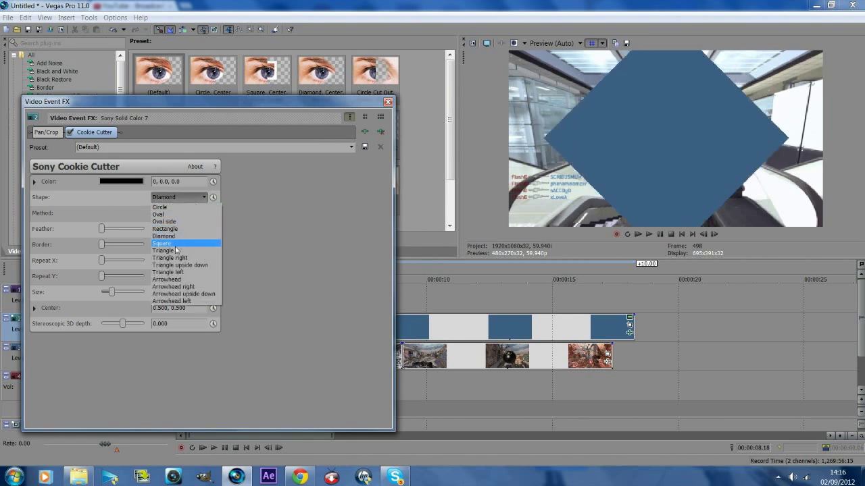
click(160, 207)
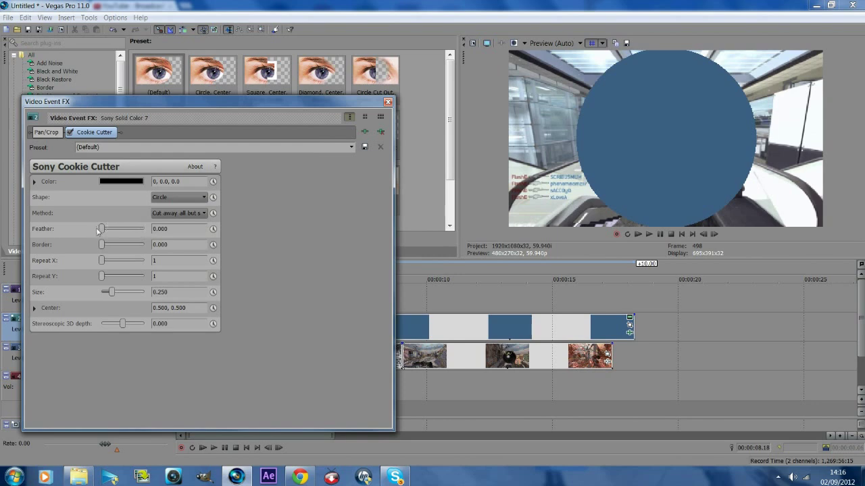
Try a Repeat X value of 2 on the Cookie Cutter and restore it to 1.
mouse_move(103, 232)
mouse_down()
mouse_move(119, 231)
mouse_move(102, 231)
mouse_move(112, 248)
mouse_move(100, 247)
mouse_up()
mouse_move(101, 261)
mouse_down()
mouse_move(125, 264)
mouse_move(102, 261)
mouse_up()
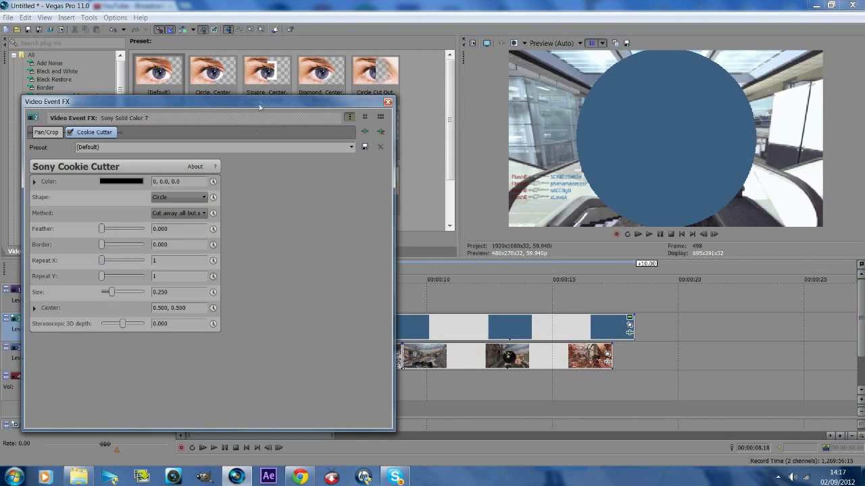
drag(259, 106, 136, 110)
key(Right)
key(Right)
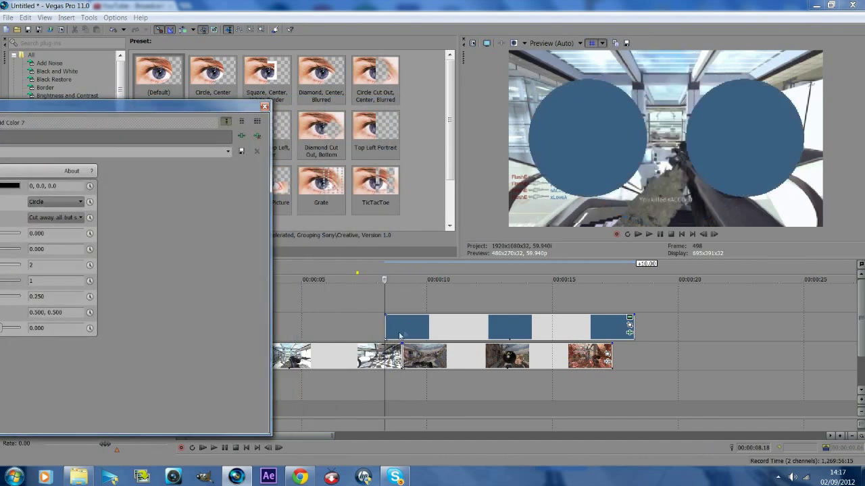
scroll(414, 335, down, 1)
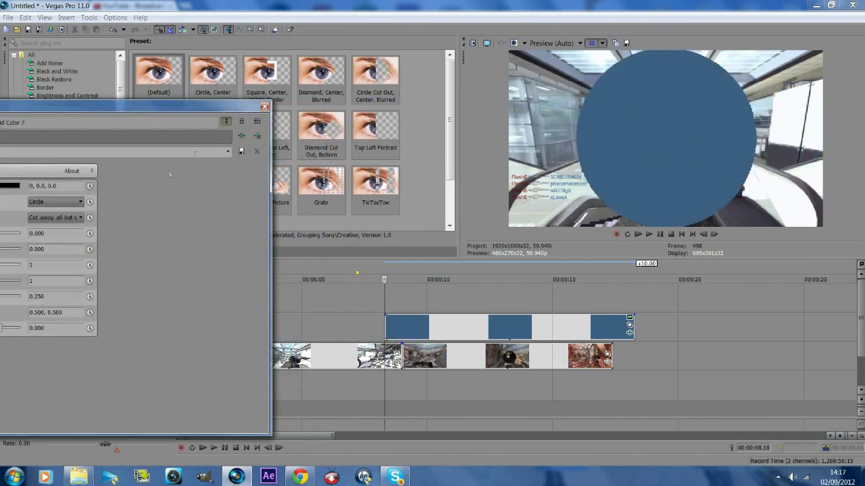
Play through the transition and move the blue event 10 frames earlier so it starts at 00:00:08.08.
click(405, 329)
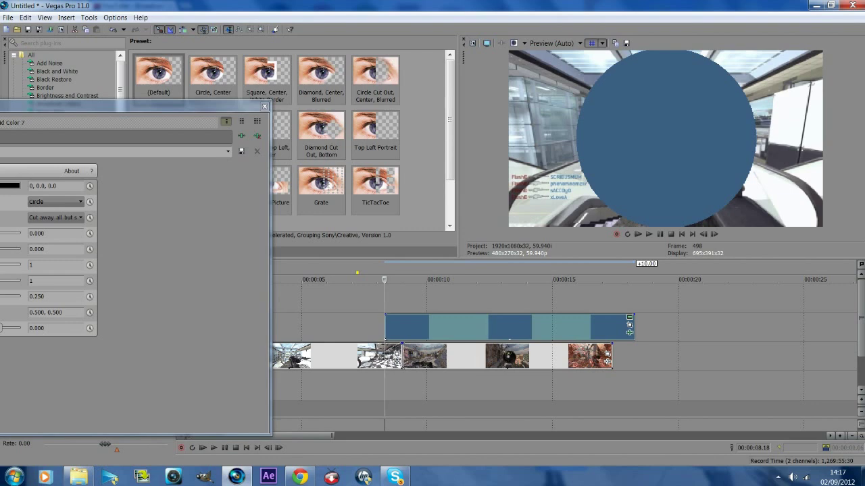
click(348, 323)
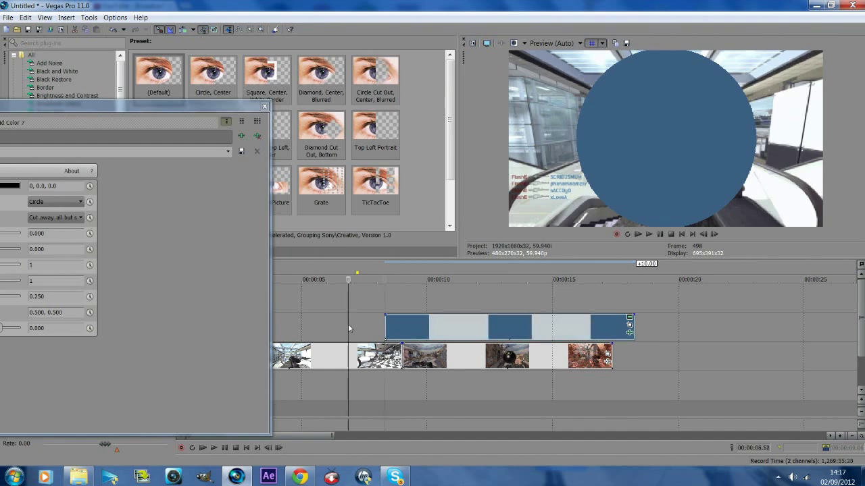
click(660, 234)
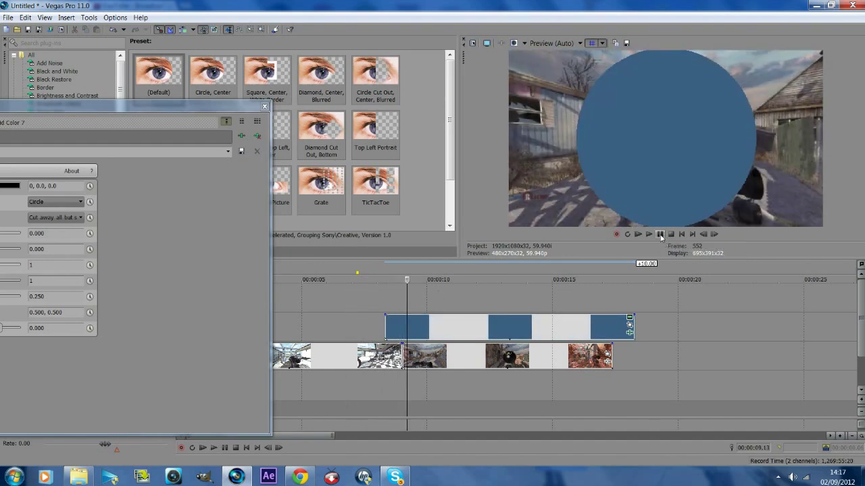
click(660, 234)
drag(401, 333, 381, 327)
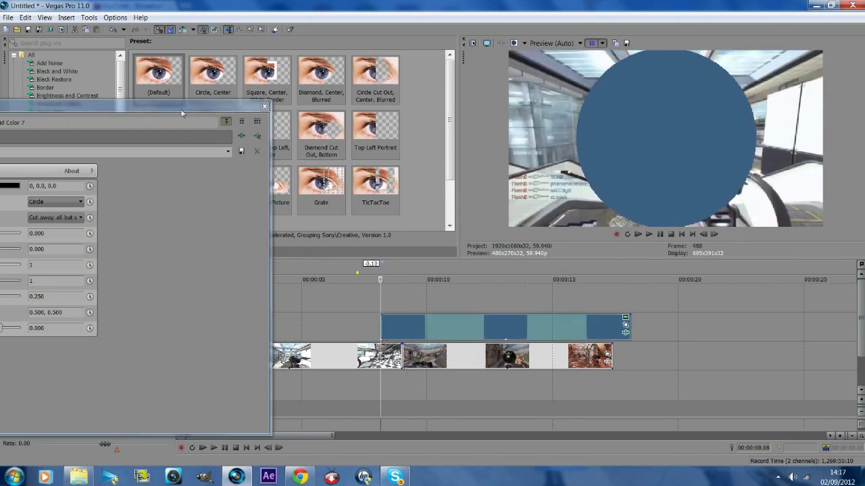
Set the Cookie Cutter size to 0.000 and enable size keyframing at the start of the blue event.
drag(148, 110, 311, 104)
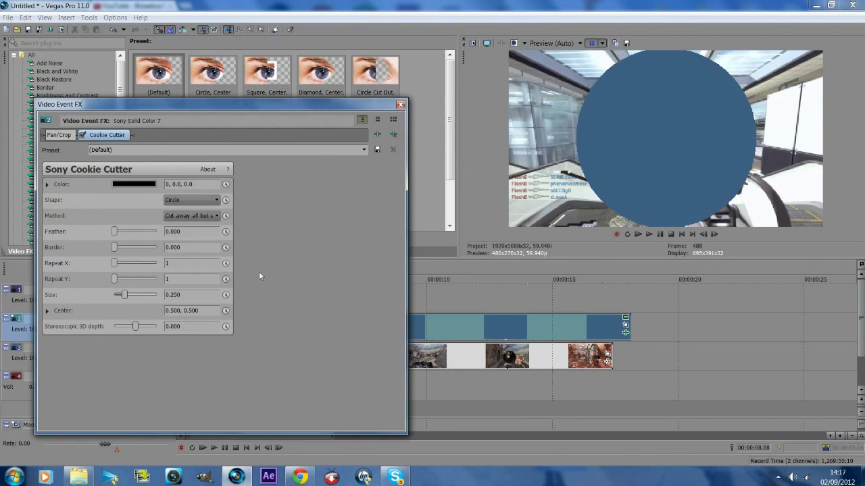
drag(301, 109, 323, 116)
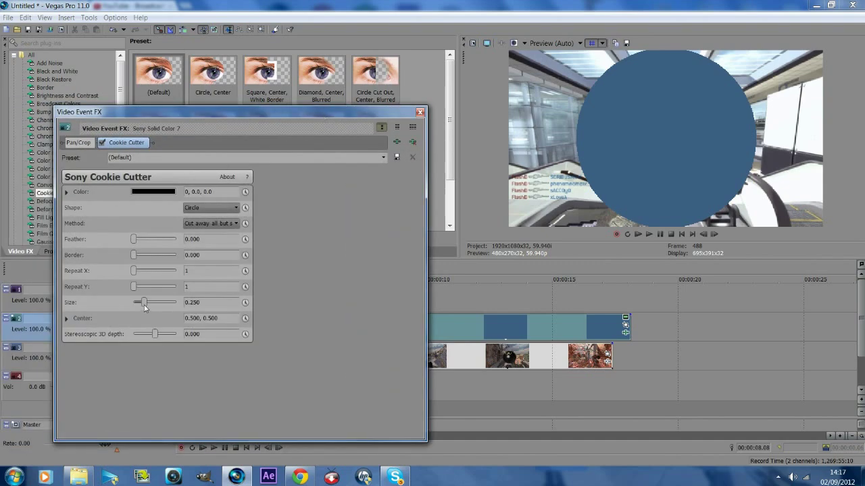
drag(142, 305, 100, 304)
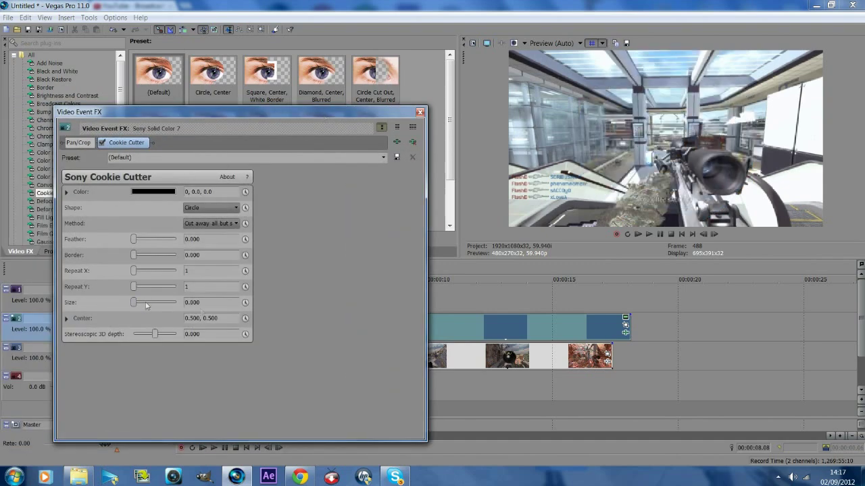
click(246, 303)
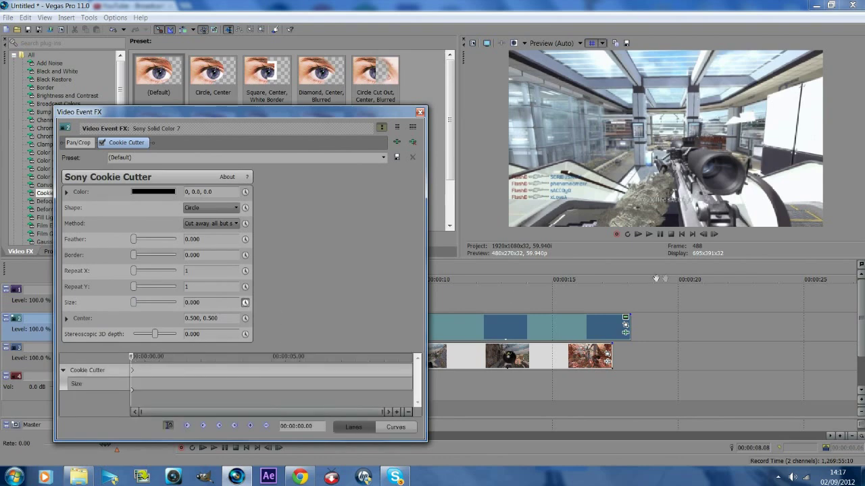
Advance to 00:00:00.11 in the effect's keyframe timeline and set the circle size to 0.295.
click(715, 234)
click(715, 234)
click(715, 234)
click(715, 235)
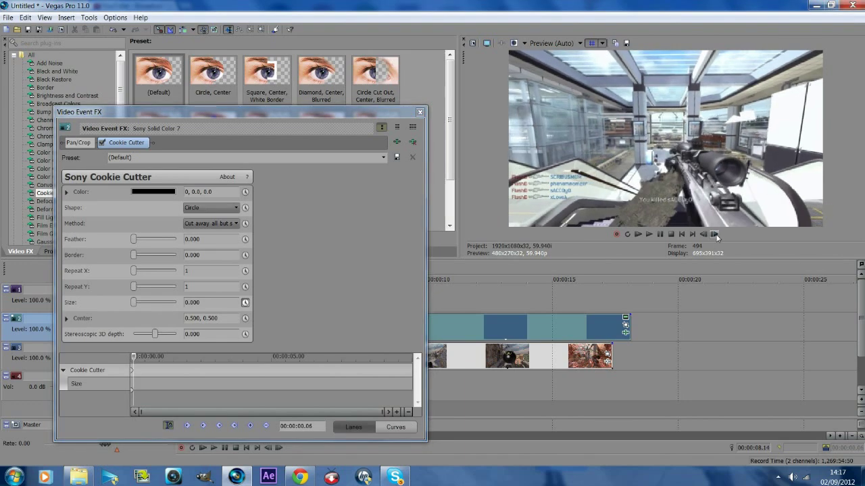
click(715, 234)
click(715, 235)
click(715, 234)
click(714, 235)
click(715, 235)
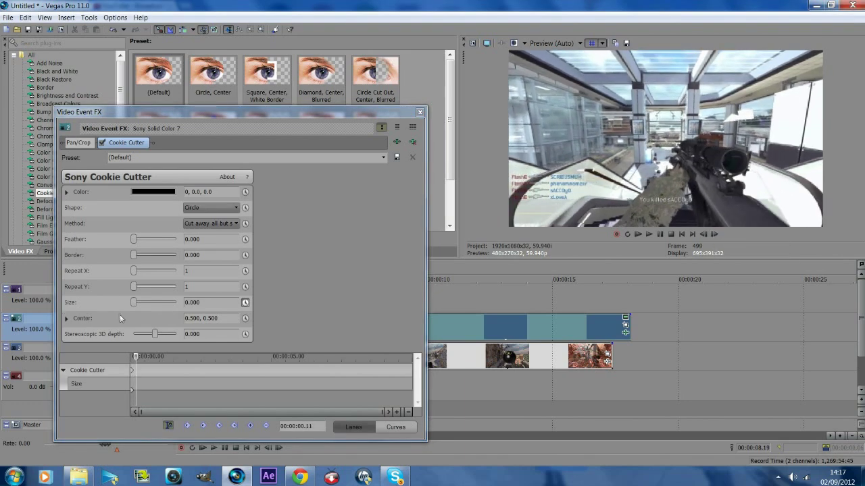
drag(135, 305, 148, 305)
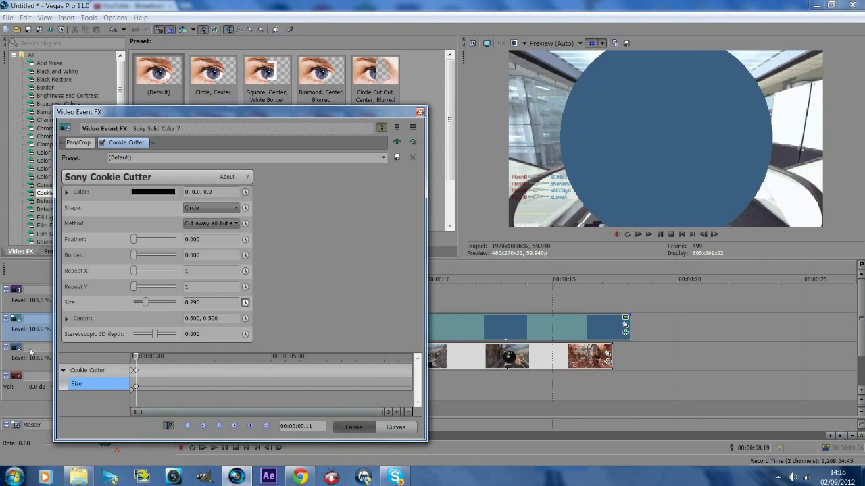
Advance to 00:00:00.20 in the effect's keyframe timeline and reduce the circle size to 0.232.
click(713, 234)
click(714, 235)
click(714, 234)
click(714, 234)
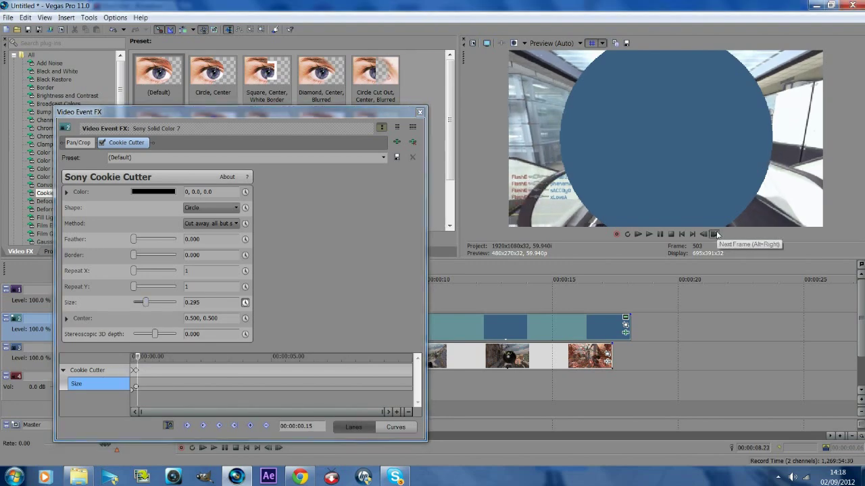
click(714, 234)
click(714, 234)
click(714, 235)
click(715, 234)
click(714, 234)
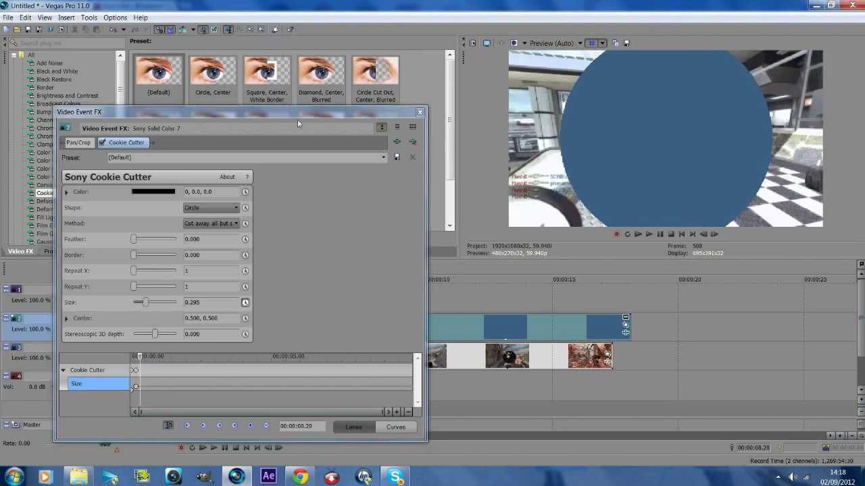
drag(147, 306, 144, 305)
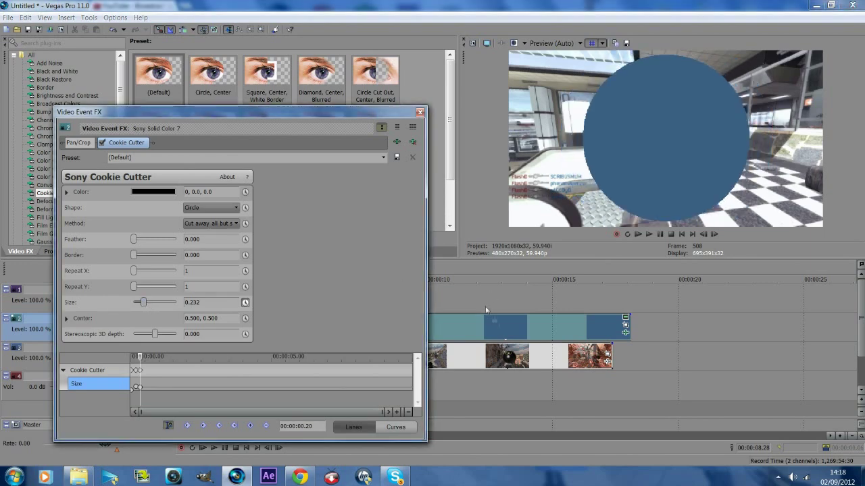
Move the last circle size keyframe to 00:00:00.31 in the Cookie Cutter keyframe timeline.
click(137, 370)
click(714, 235)
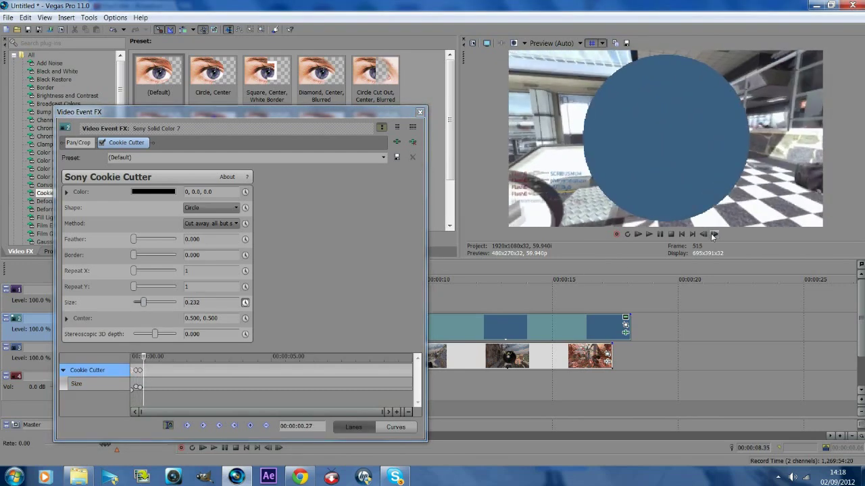
drag(375, 113, 325, 120)
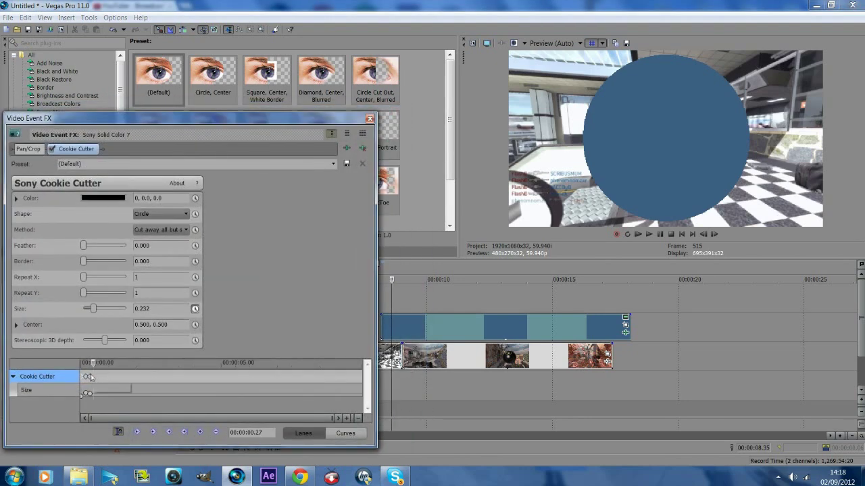
click(90, 379)
drag(91, 381, 95, 383)
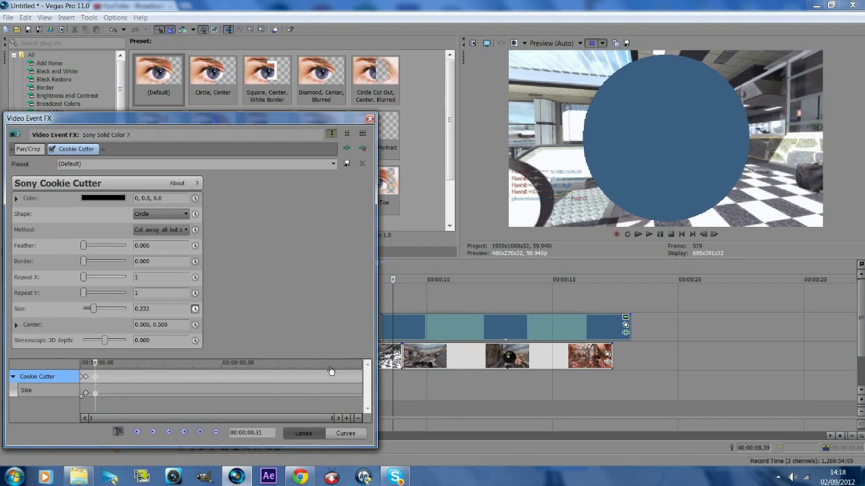
Place the cursor at the cut between the two gameplay clips and set the circle size to 0.547 there.
click(404, 337)
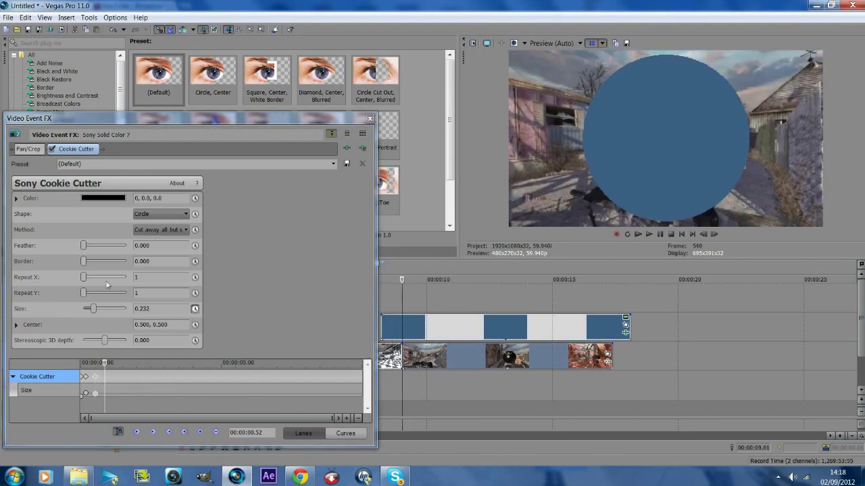
drag(94, 308, 108, 314)
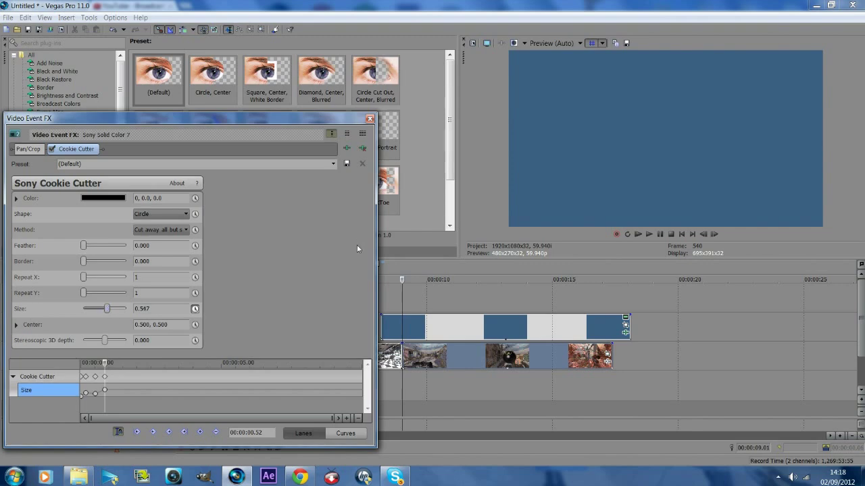
click(370, 118)
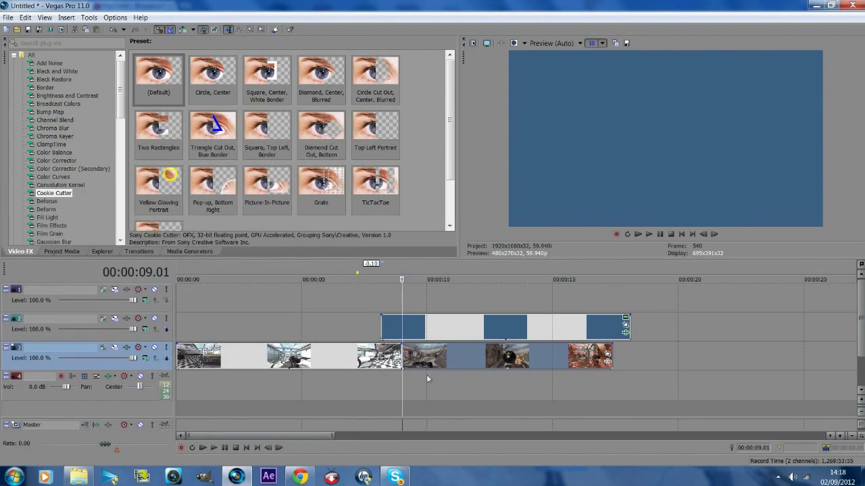
Play back the blue circle transition around the cut to check how it grows to fill the frame.
drag(432, 384, 380, 381)
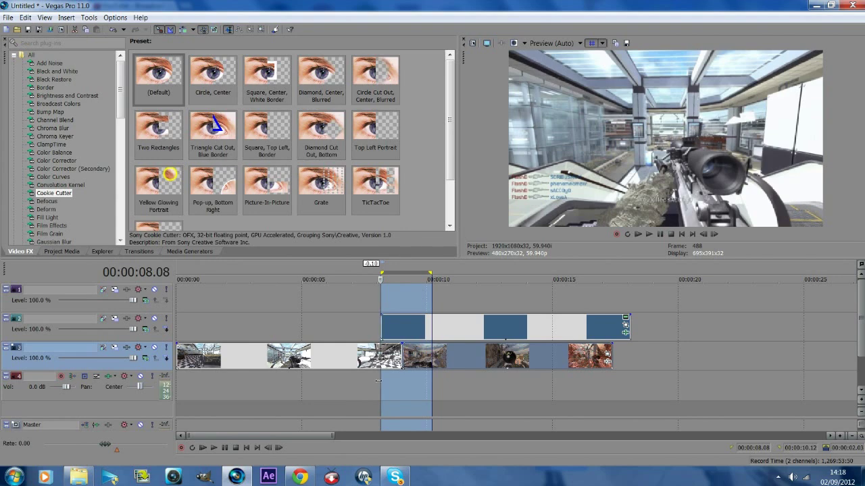
key(space)
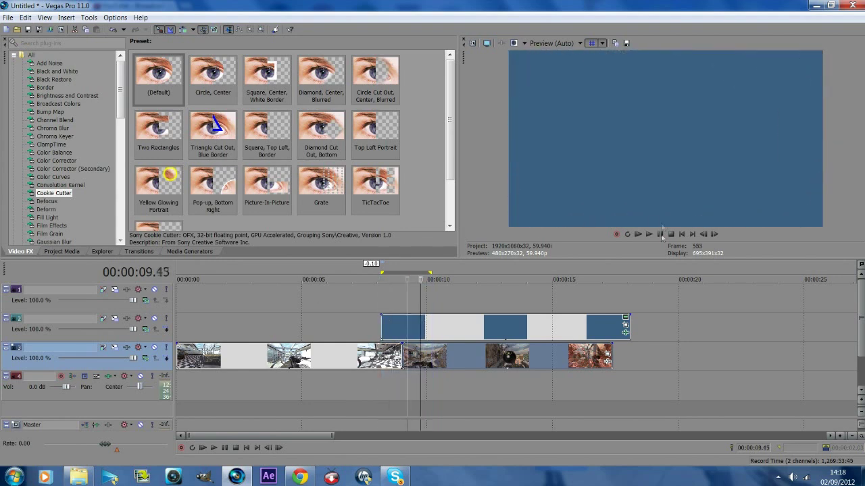
click(662, 234)
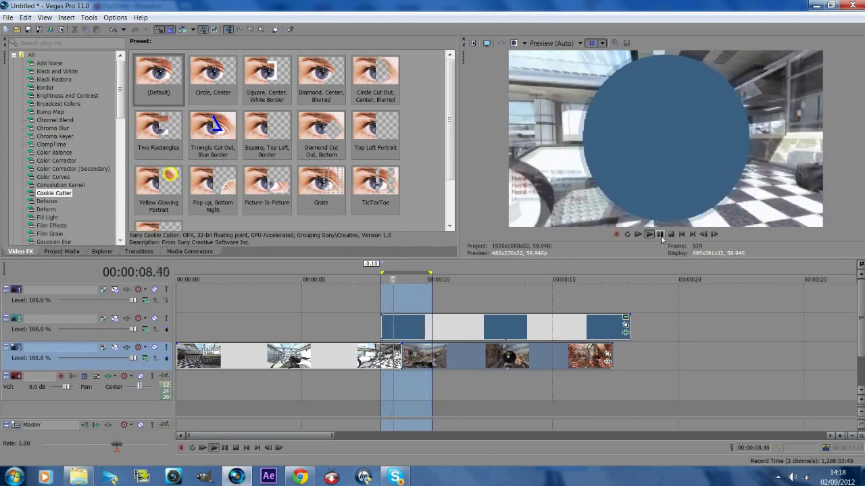
click(660, 236)
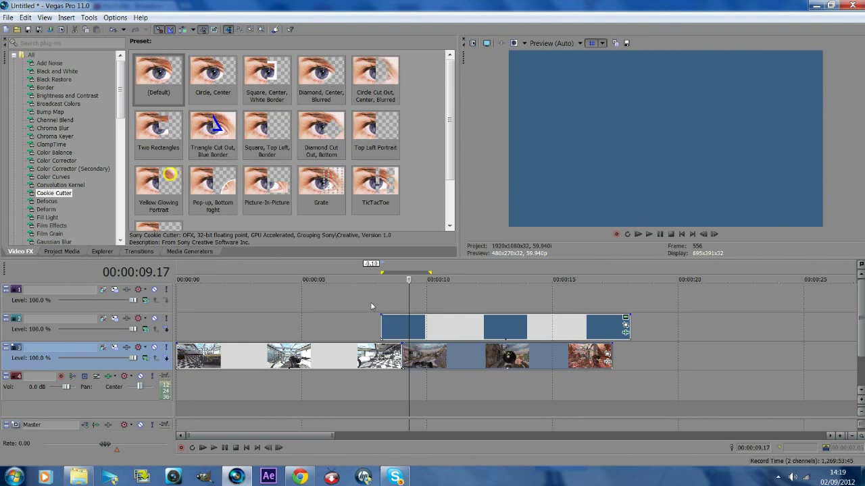
click(371, 306)
click(660, 235)
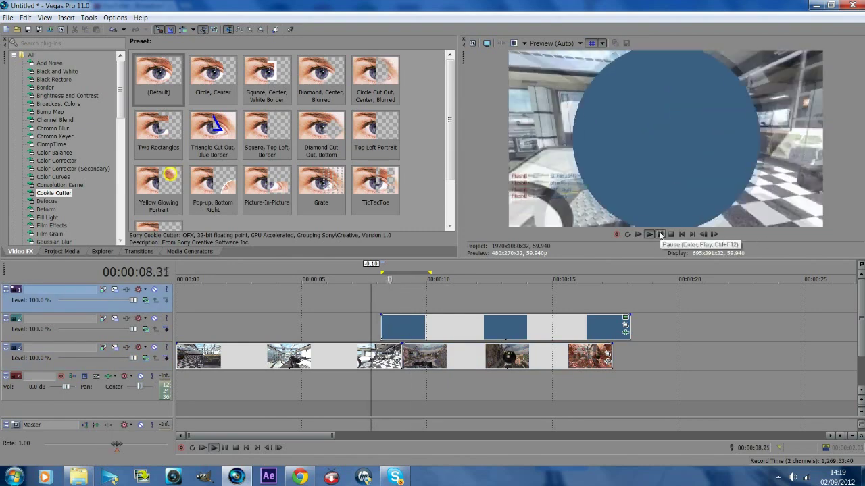
click(660, 234)
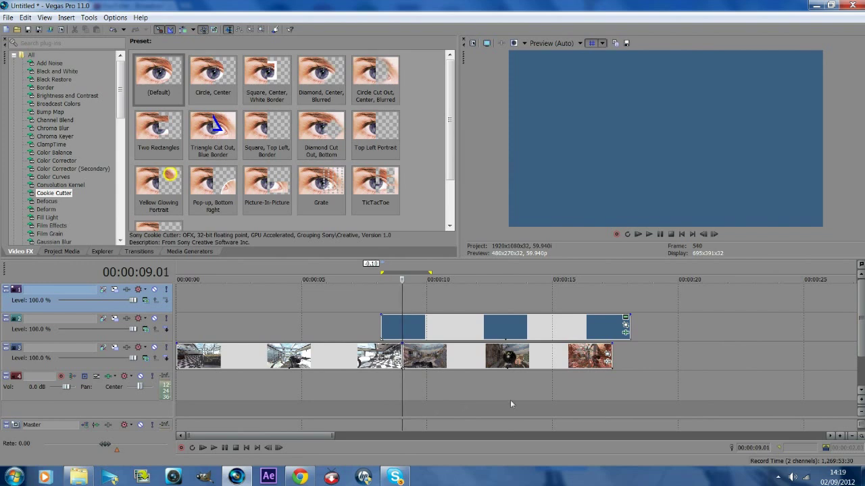
Reopen the blue event's Cookie Cutter effect and add a size keyframe at 00:00:00.54 that keeps the current size.
click(626, 334)
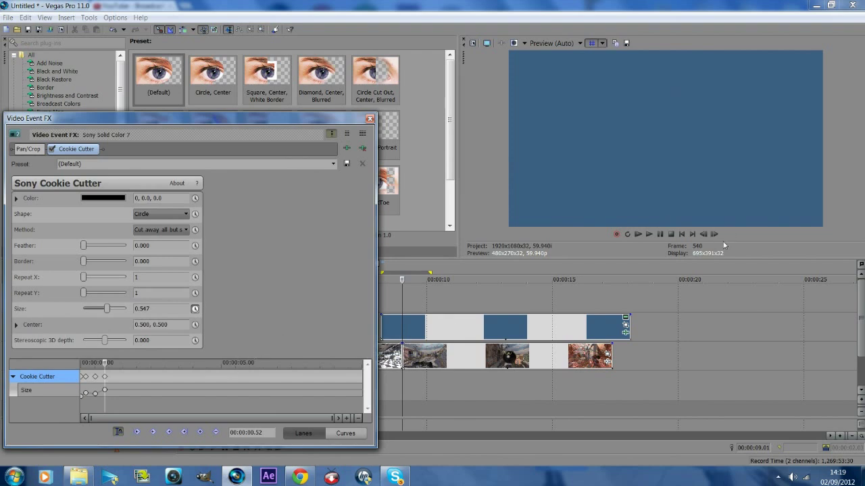
click(201, 433)
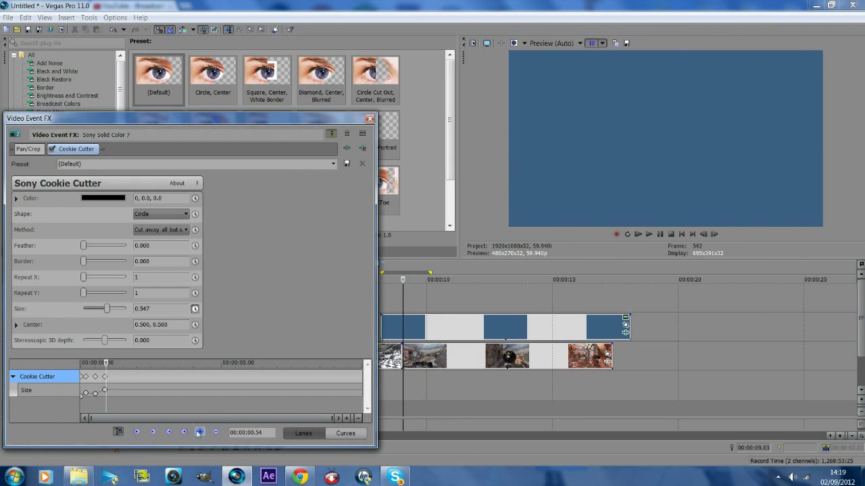
click(28, 389)
click(200, 433)
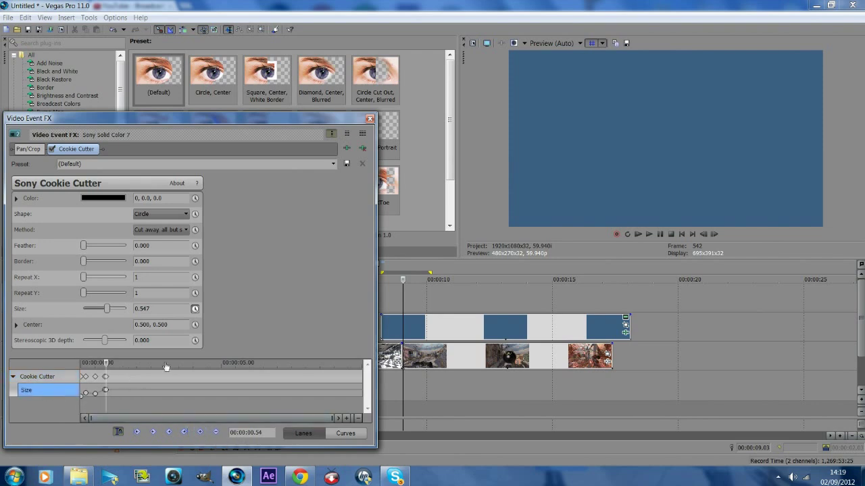
Advance to 00:00:01.18 in the effect's keyframe timeline and set the circle size to 0.000.
click(109, 377)
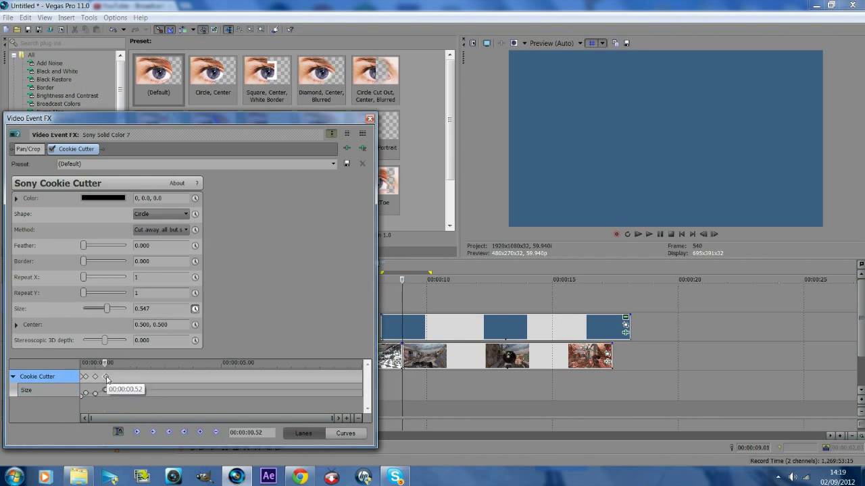
click(109, 365)
scroll(112, 377, up, 2)
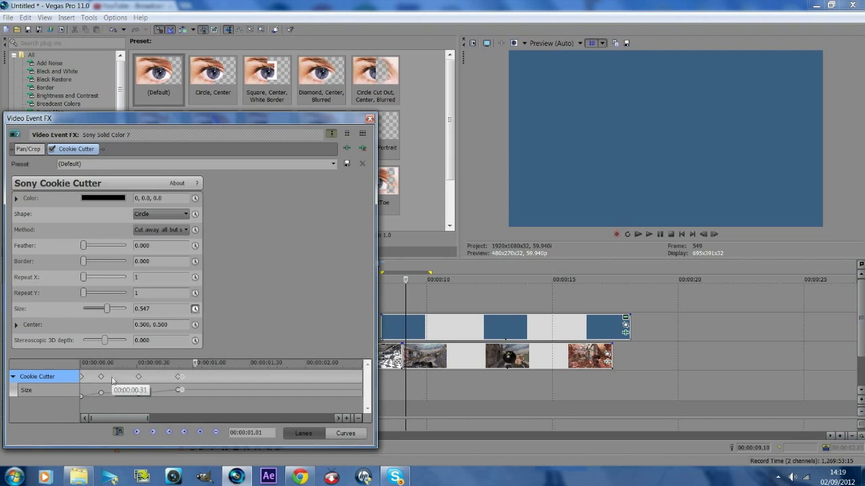
click(181, 383)
click(714, 234)
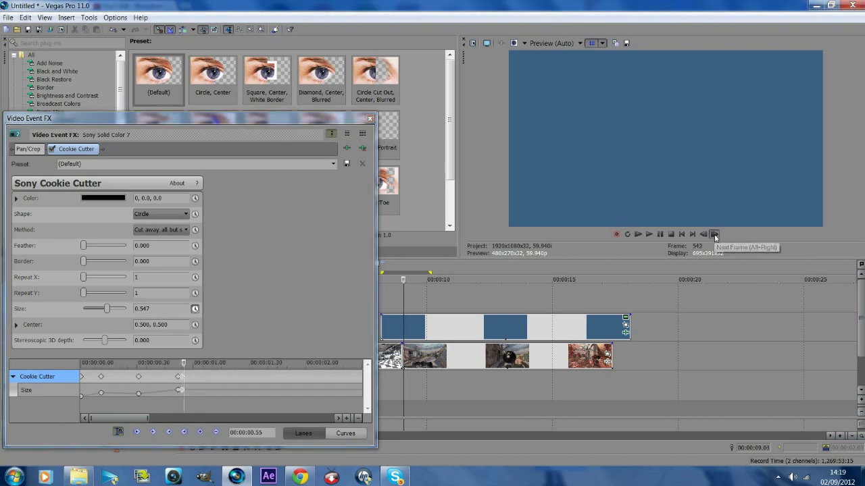
click(714, 235)
click(714, 234)
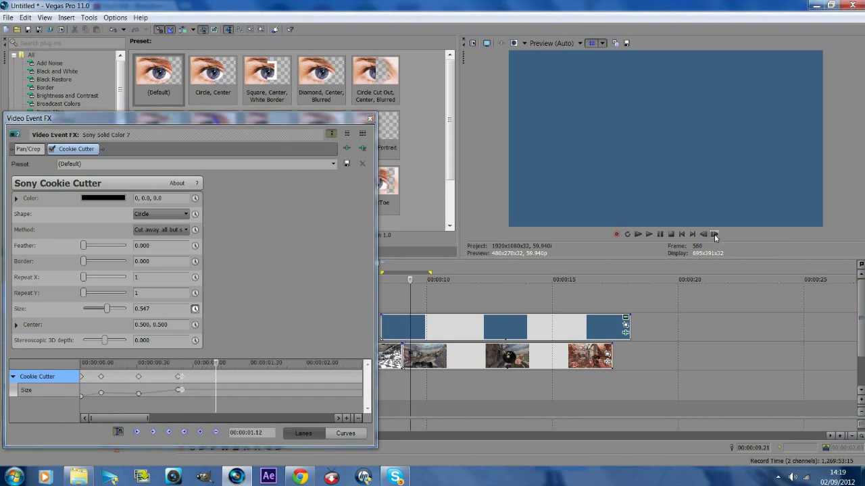
click(715, 234)
click(714, 235)
click(714, 235)
click(714, 235)
click(714, 234)
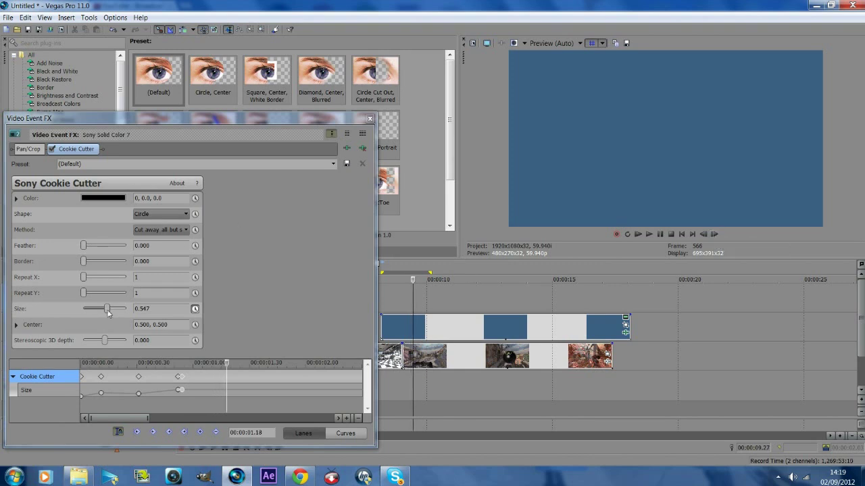
drag(107, 309, 83, 308)
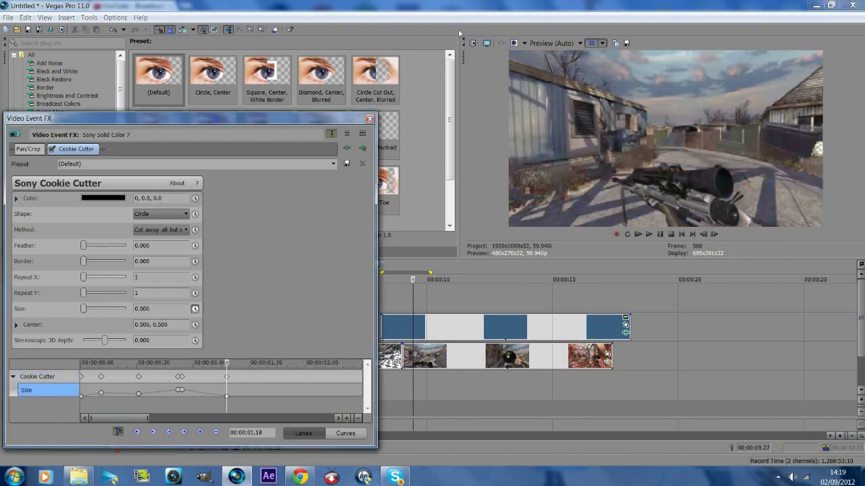
click(370, 118)
Select the range from 00:00:07.12 to 00:00:10.19 around the cut and play through the complete circle transition.
drag(434, 395, 358, 383)
key(space)
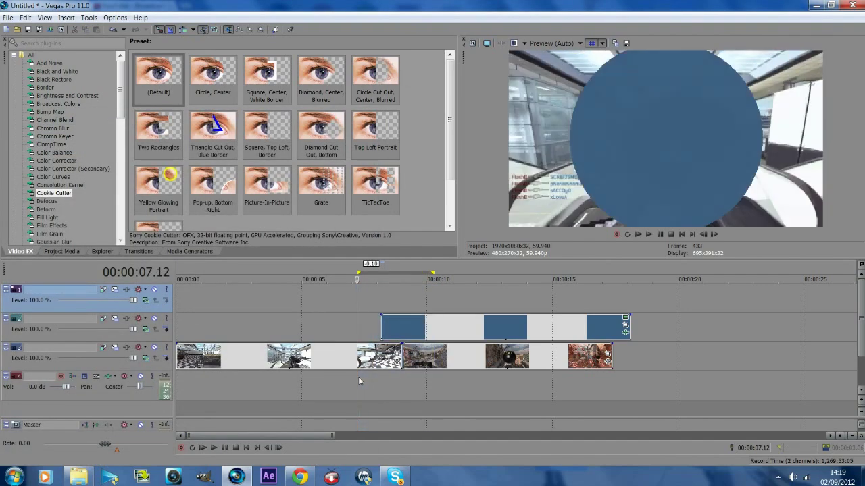
click(659, 234)
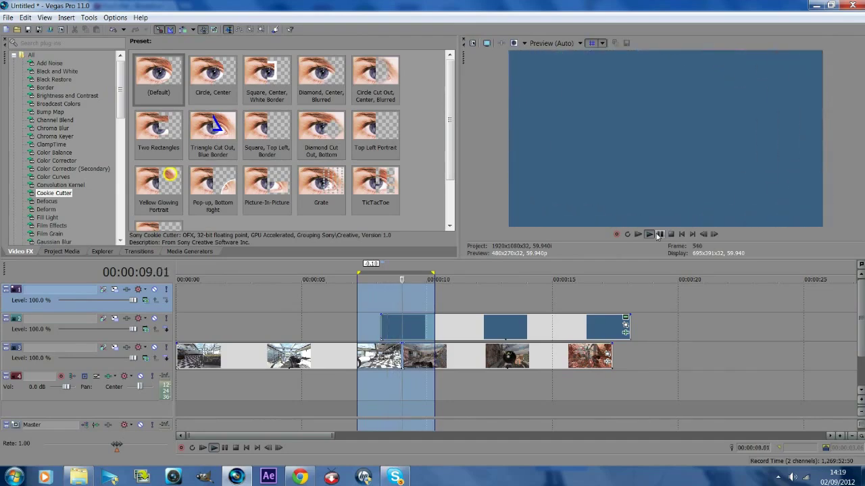
click(657, 233)
click(657, 234)
click(659, 235)
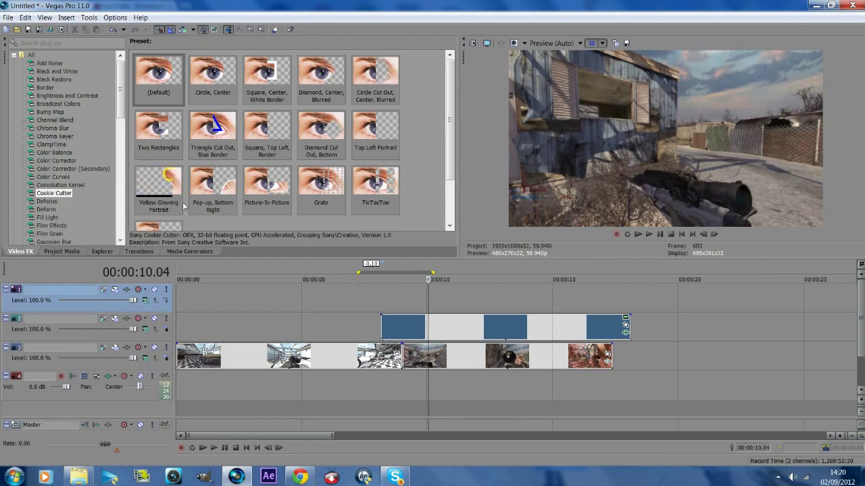
Insert a Titles & Text generated media event on the empty top video track at 00:00:08.22.
right_click(473, 294)
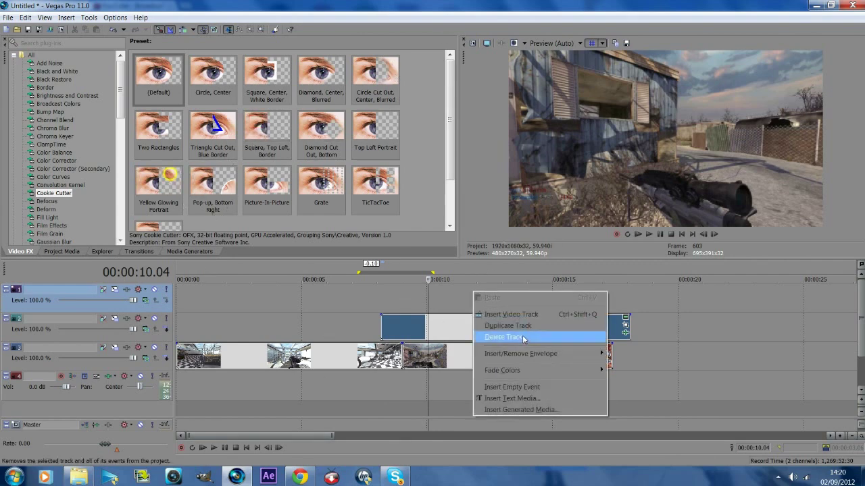
click(387, 306)
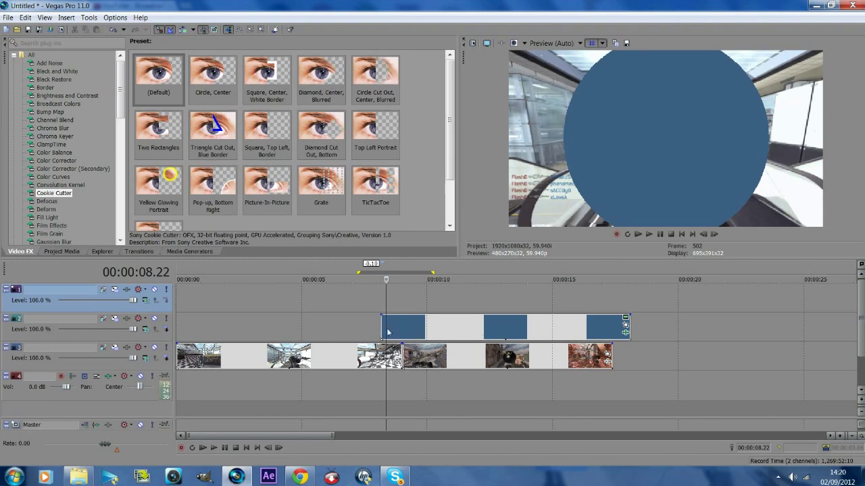
right_click(423, 309)
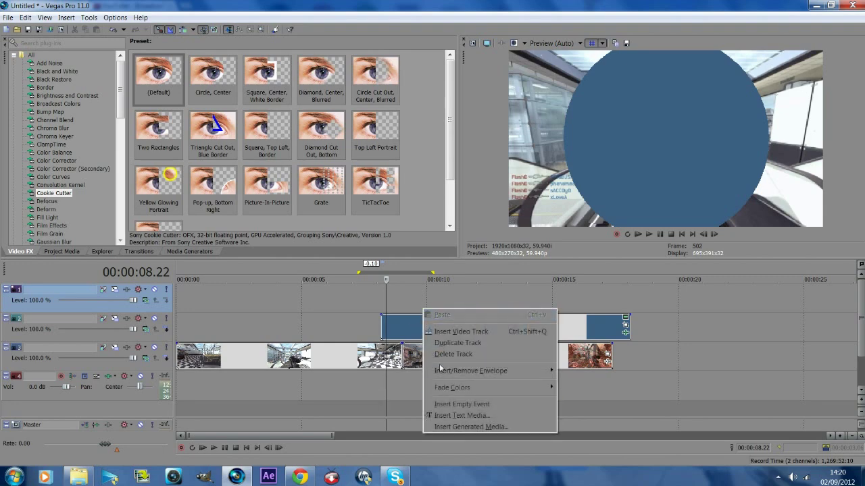
click(463, 426)
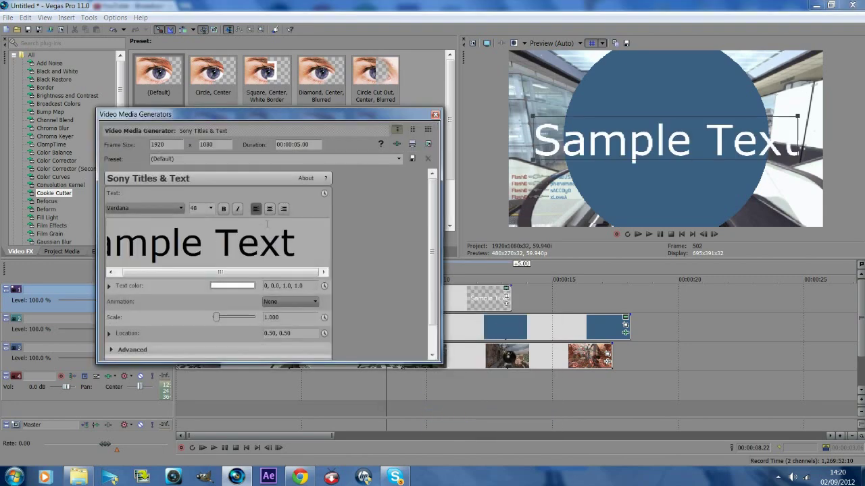
Replace the title's sample text with NEXT and set its scale to 1.559.
key(ctrl+a)
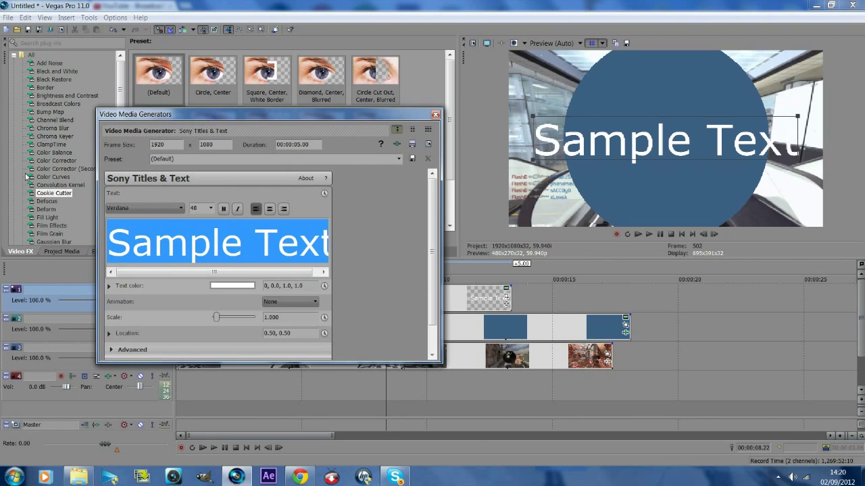
text(NEXT)
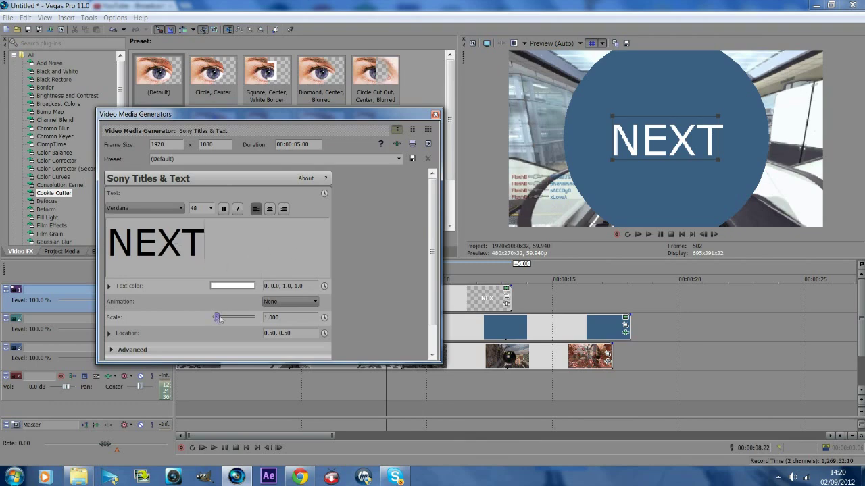
drag(217, 318, 219, 319)
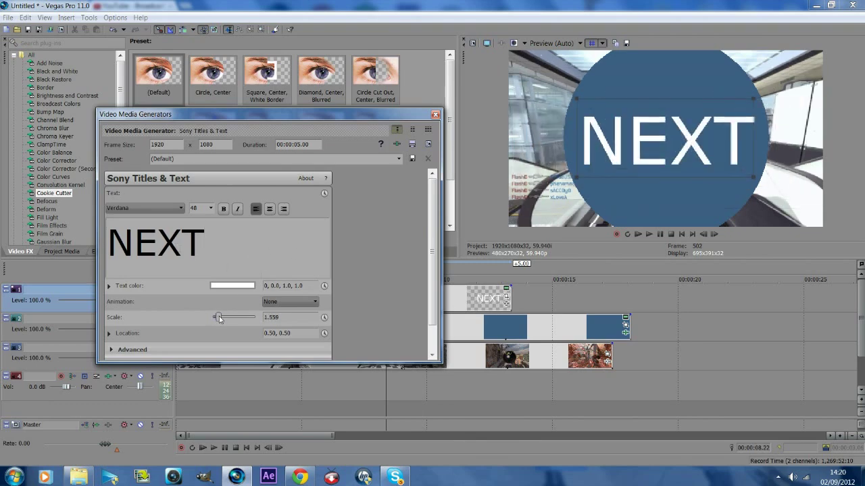
click(435, 115)
Align the start of the NEXT title with the blue event and place the cursor at 00:00:08.08.
scroll(493, 302, up, 3)
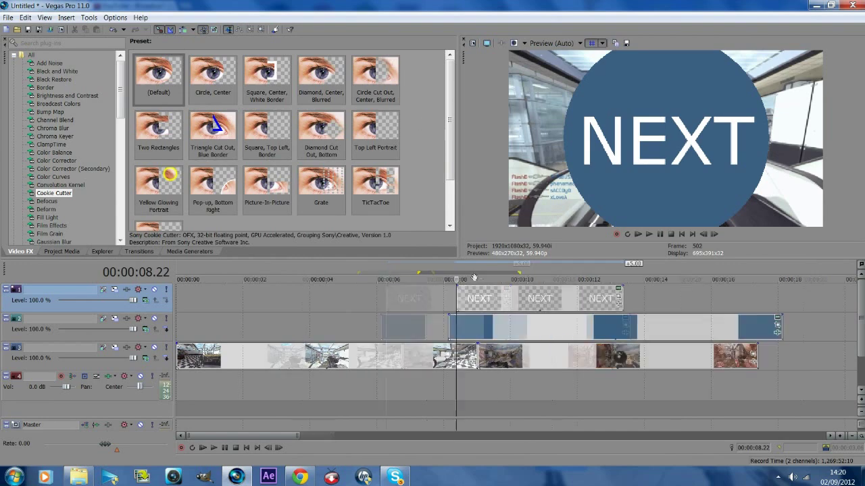
drag(477, 304, 471, 307)
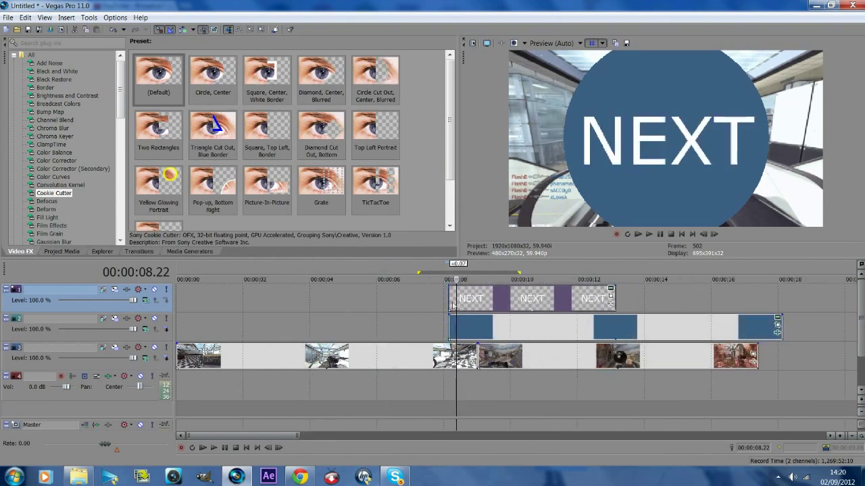
click(449, 301)
click(450, 300)
key(Right)
key(Right)
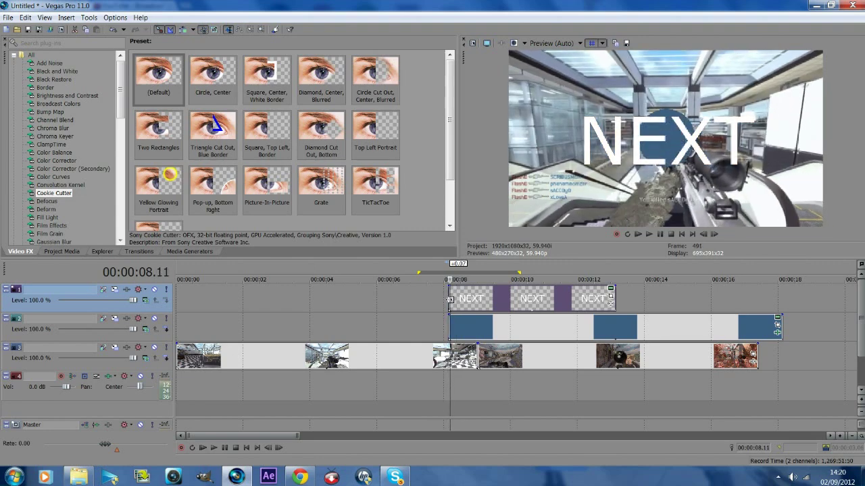
key(Left)
key(Left)
key(Left)
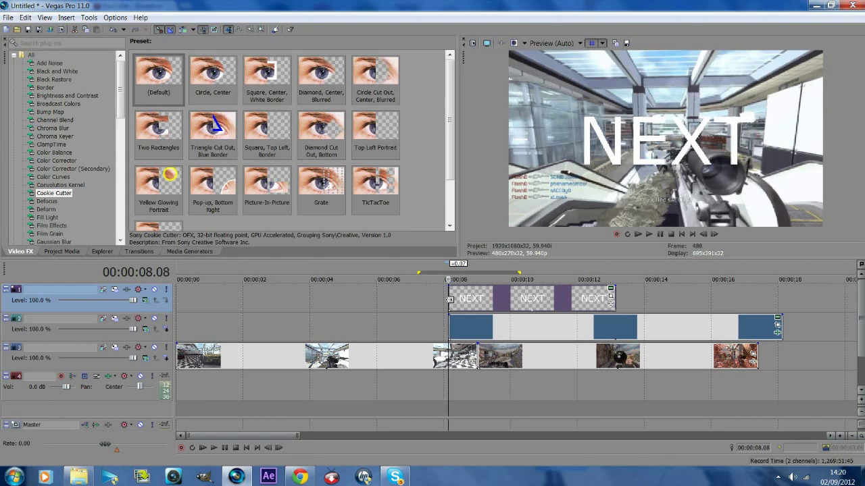
Open Pan/Crop for the NEXT title at 00:00:08.09 and enlarge the first keyframe's frame to about 8,912 × 5,013.
key(Right)
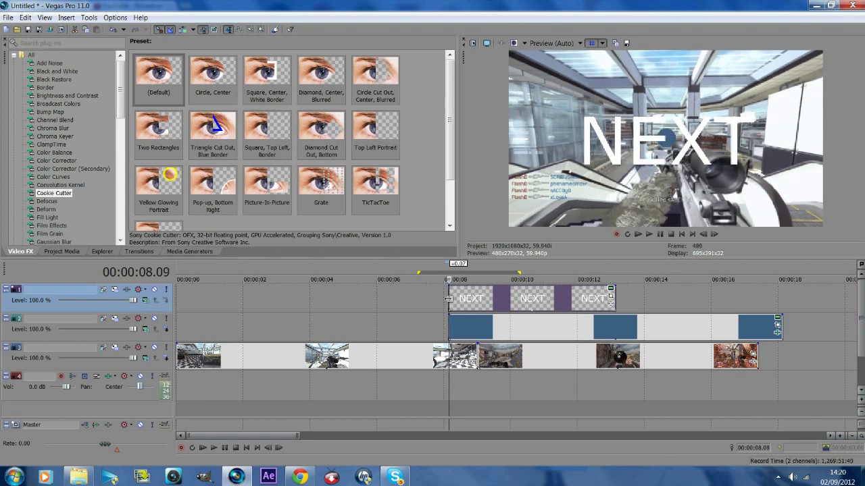
click(611, 291)
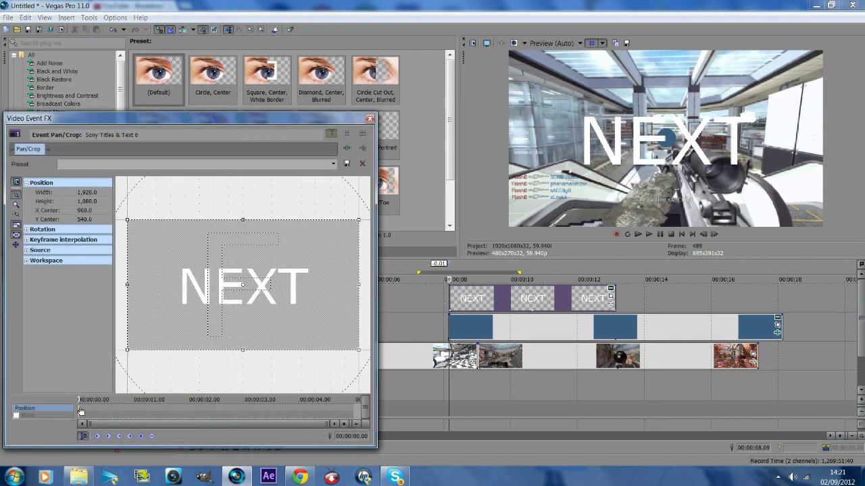
click(80, 410)
scroll(282, 317, down, 4)
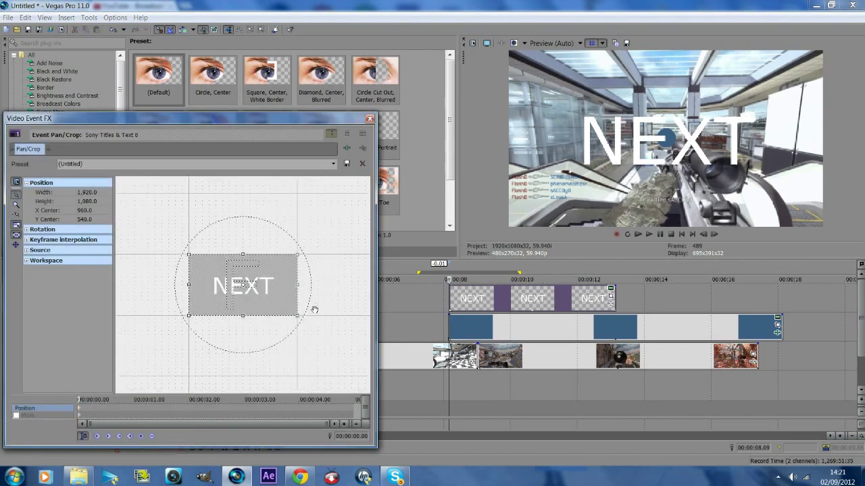
drag(297, 316, 353, 361)
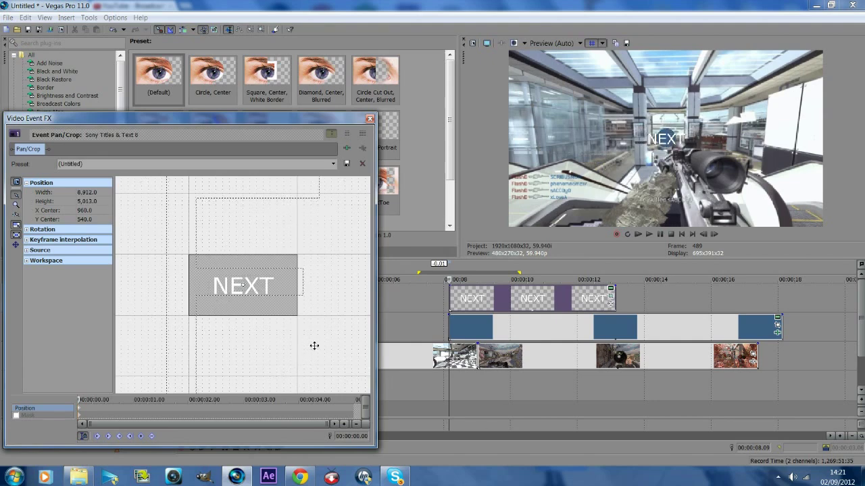
mouse_move(275, 343)
mouse_down()
mouse_move(290, 305)
mouse_move(344, 273)
mouse_move(289, 338)
mouse_move(271, 345)
mouse_up()
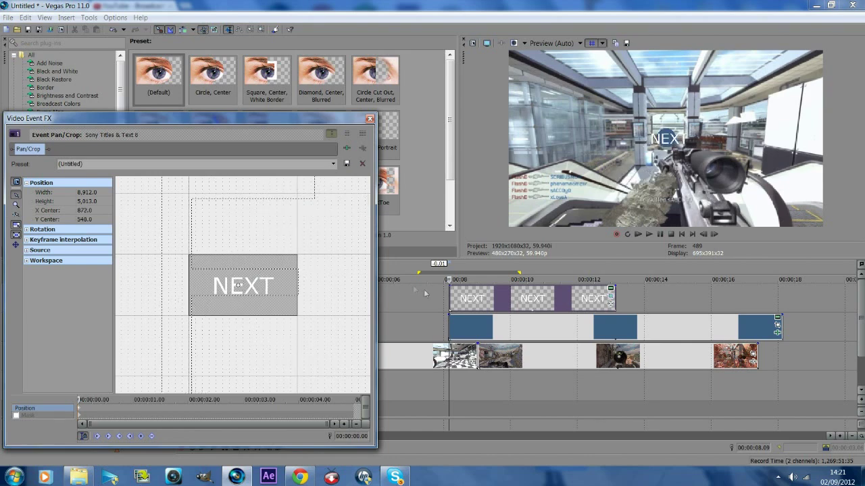
Give the NEXT title a short fade-in and re-centre its first Pan/Crop keyframe at about X 968, Y 572.
scroll(456, 308, up, 3)
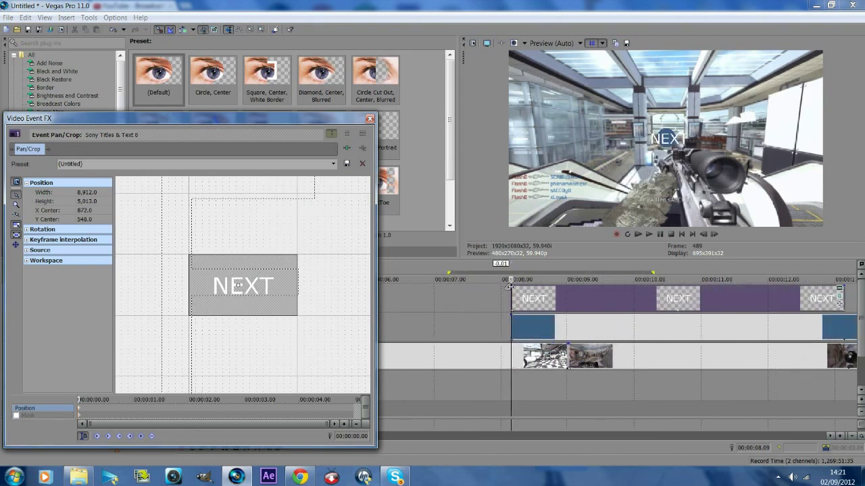
drag(510, 286, 515, 287)
click(714, 234)
click(714, 234)
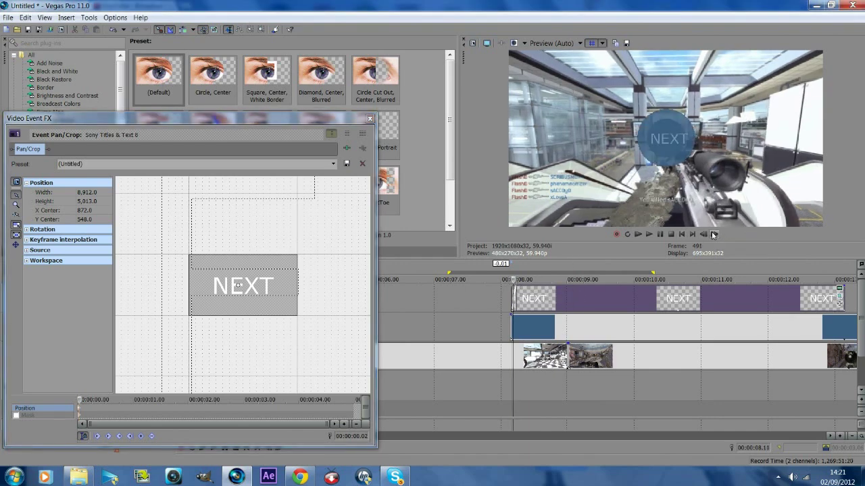
click(715, 234)
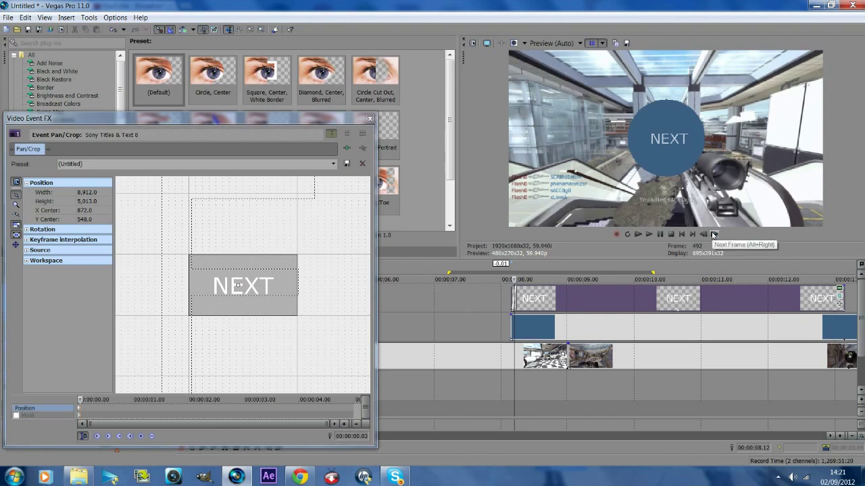
click(77, 408)
drag(255, 300, 261, 301)
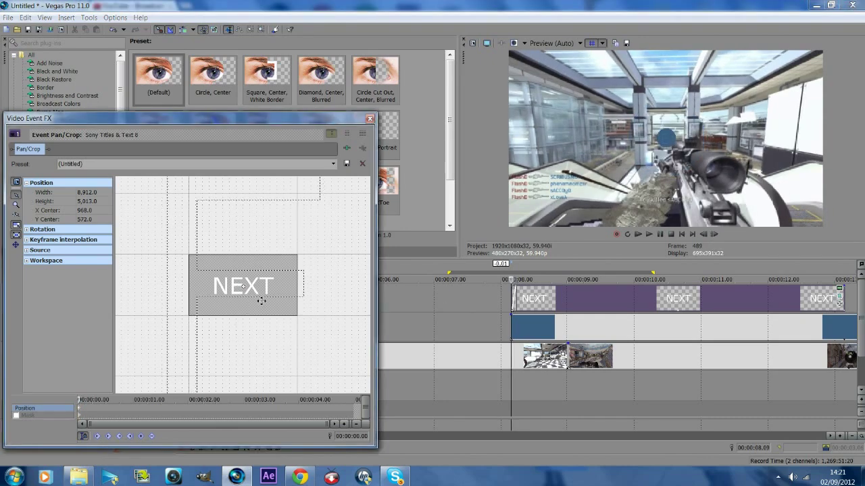
Add a Pan/Crop keyframe at 00:00:08.19 from the Default preset and enlarge its frame to about 3,086 × 1,736.
click(713, 234)
click(713, 235)
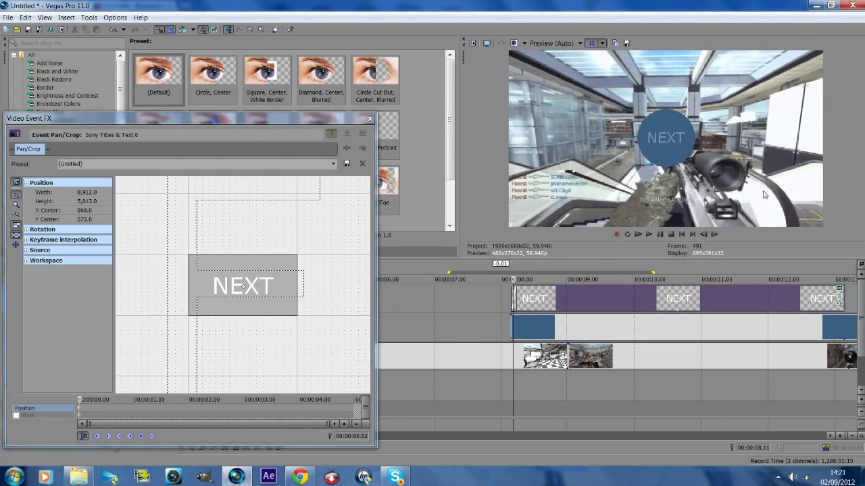
click(714, 234)
click(715, 235)
click(714, 235)
click(714, 234)
click(714, 234)
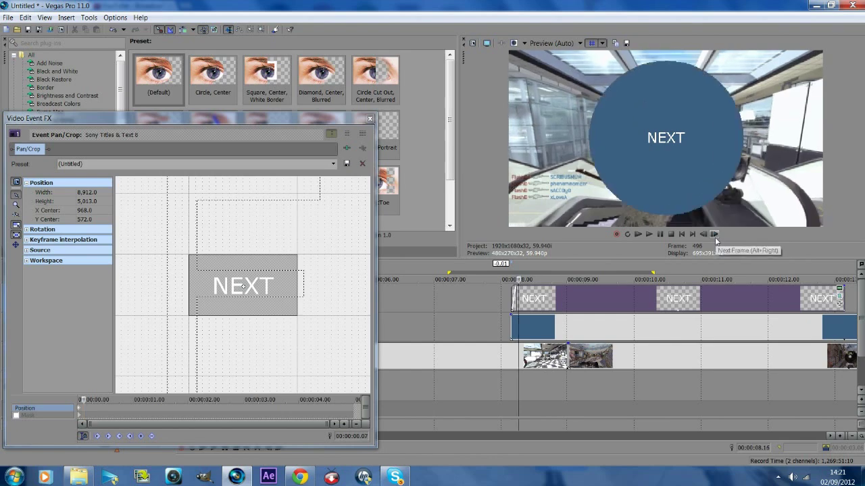
click(715, 235)
click(714, 234)
click(714, 234)
click(714, 234)
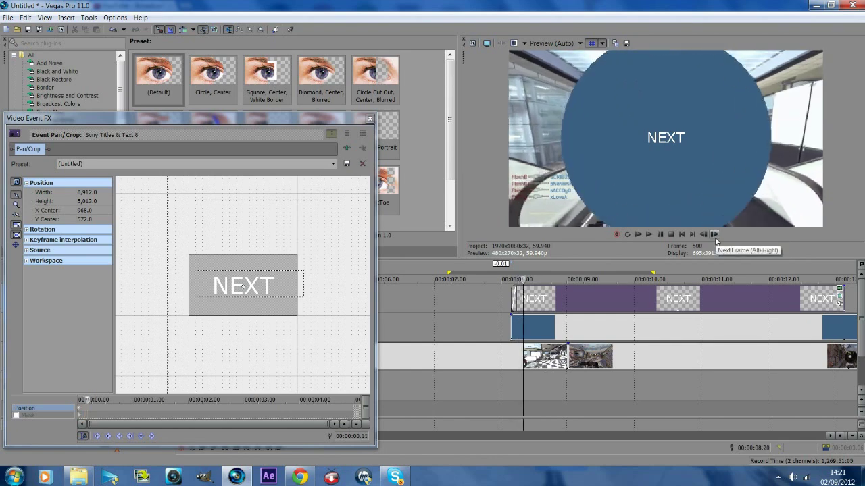
click(703, 234)
click(703, 235)
click(229, 256)
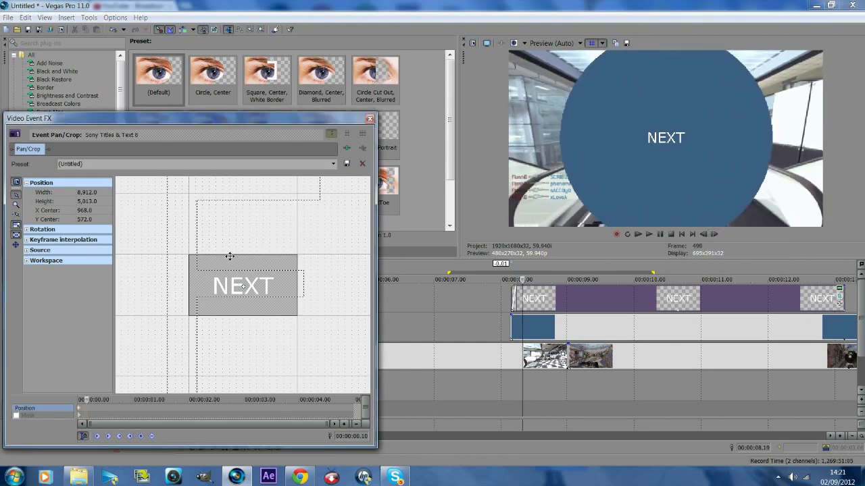
click(333, 165)
click(329, 182)
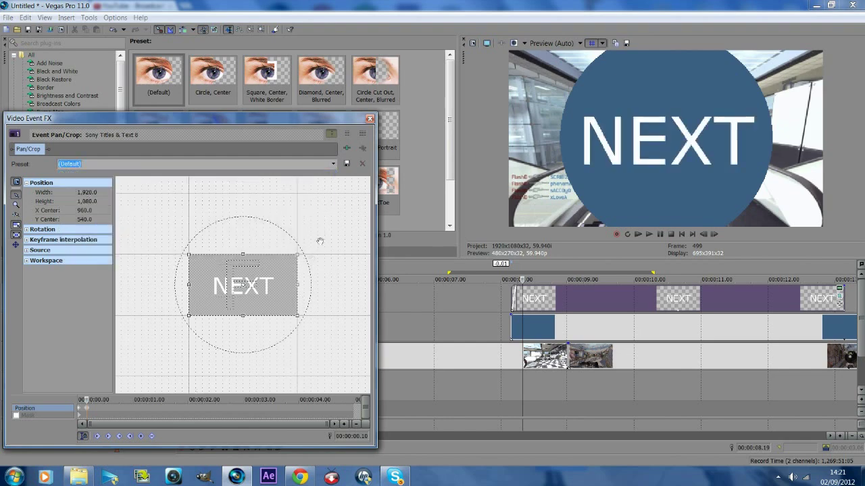
click(333, 164)
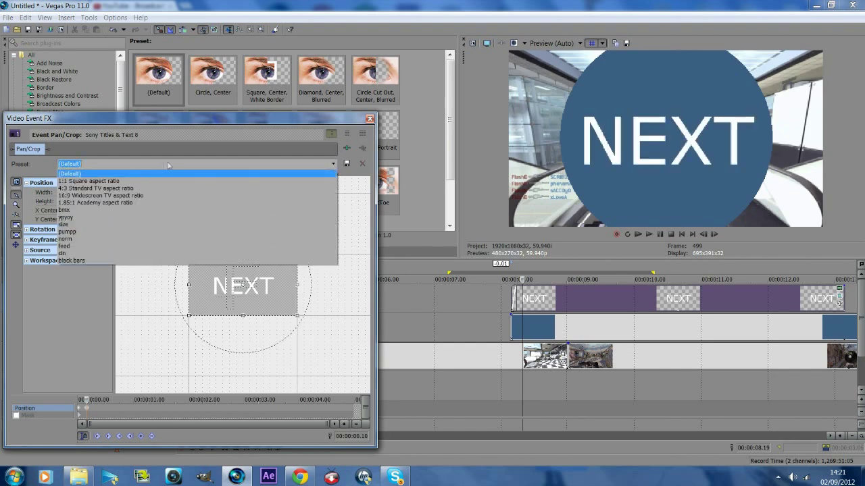
click(137, 175)
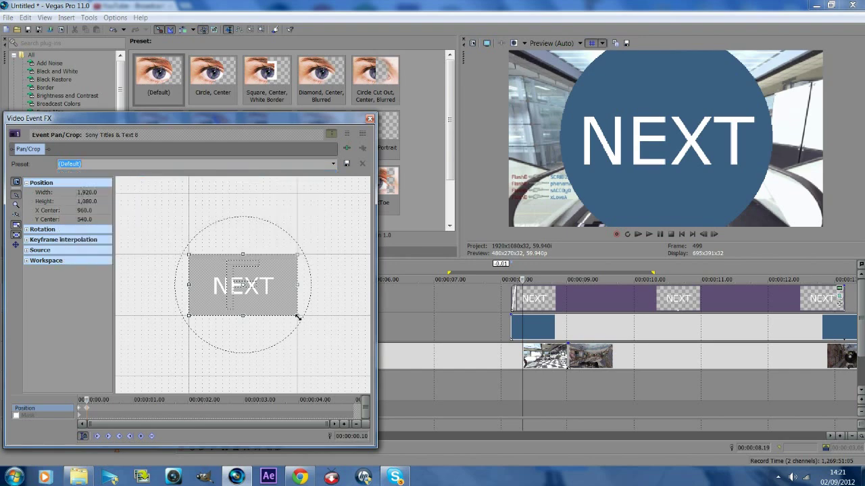
drag(298, 316, 345, 336)
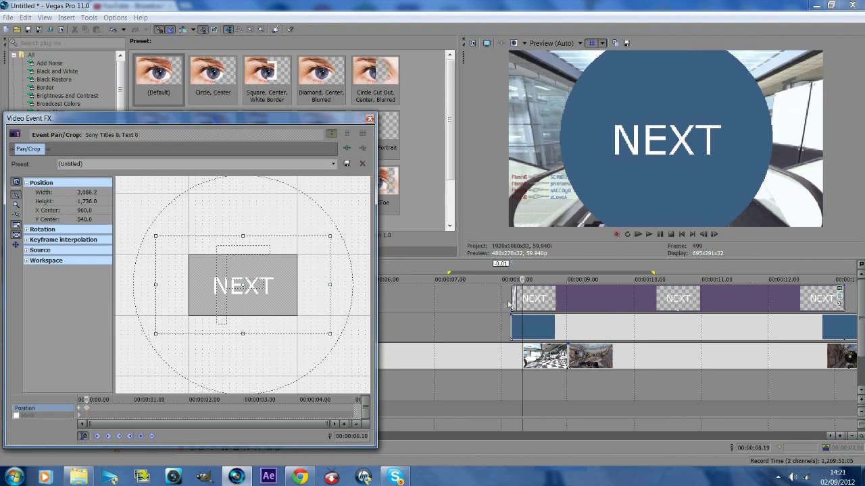
Step frame by frame back and forth through the start of the transition to examine how the NEXT title grows with the circle.
click(511, 303)
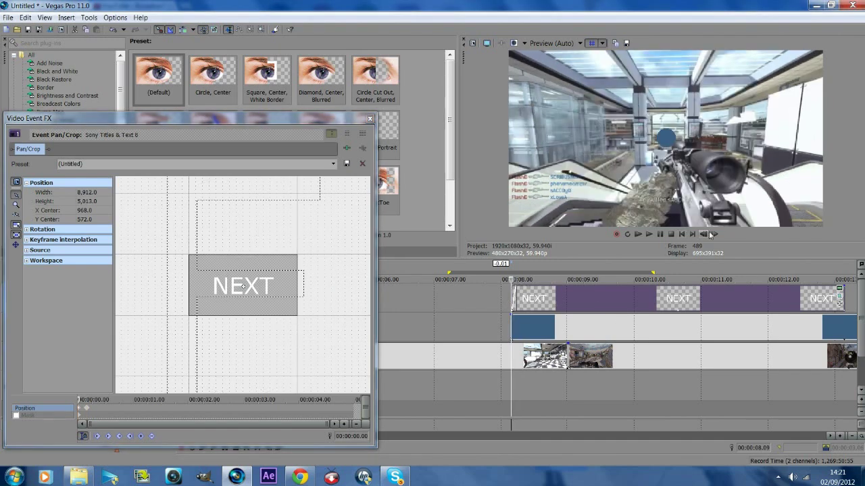
click(713, 234)
click(713, 234)
click(713, 235)
click(712, 234)
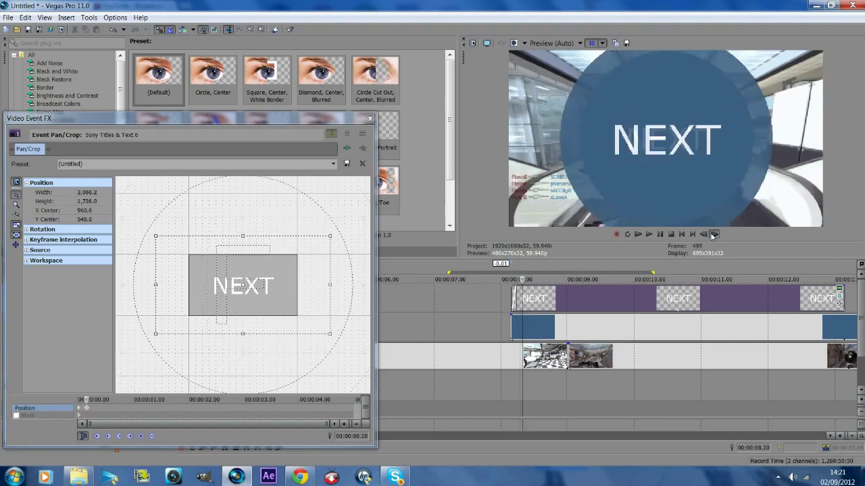
click(713, 235)
click(704, 235)
click(704, 235)
click(704, 234)
click(704, 234)
click(704, 235)
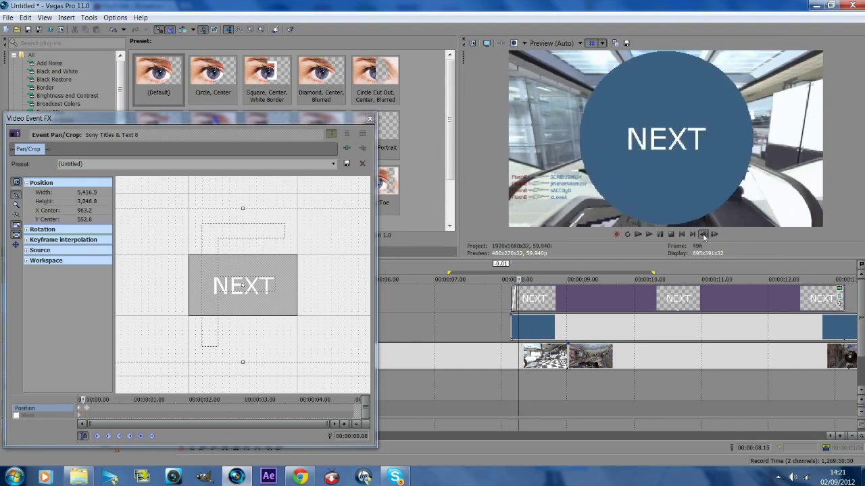
click(704, 235)
click(704, 235)
click(704, 235)
click(706, 234)
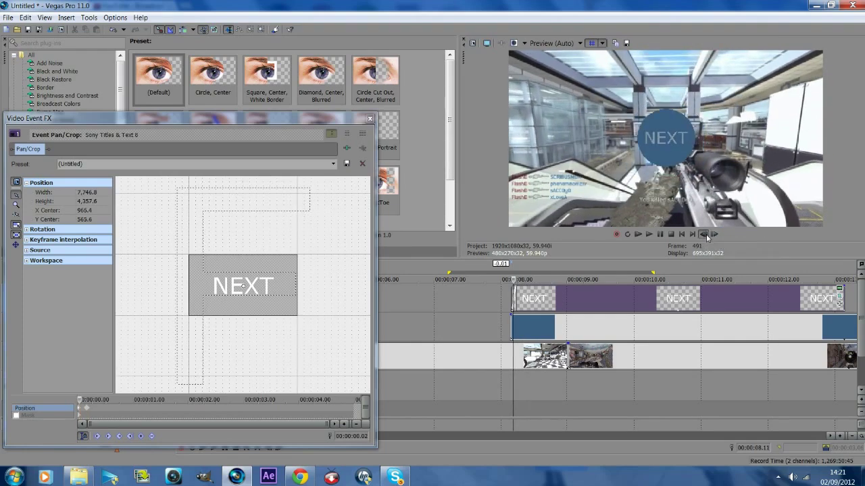
click(706, 235)
click(705, 235)
click(705, 235)
click(713, 234)
click(713, 234)
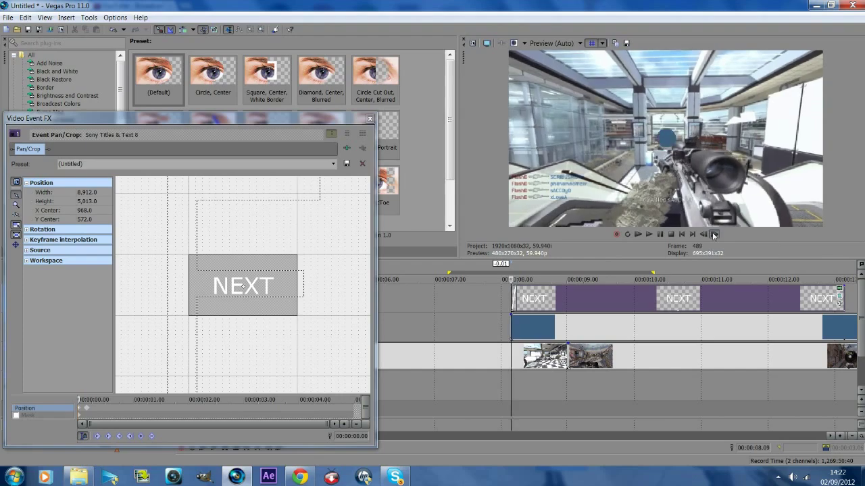
click(713, 234)
click(713, 234)
click(714, 234)
click(714, 235)
click(714, 234)
click(714, 235)
click(714, 235)
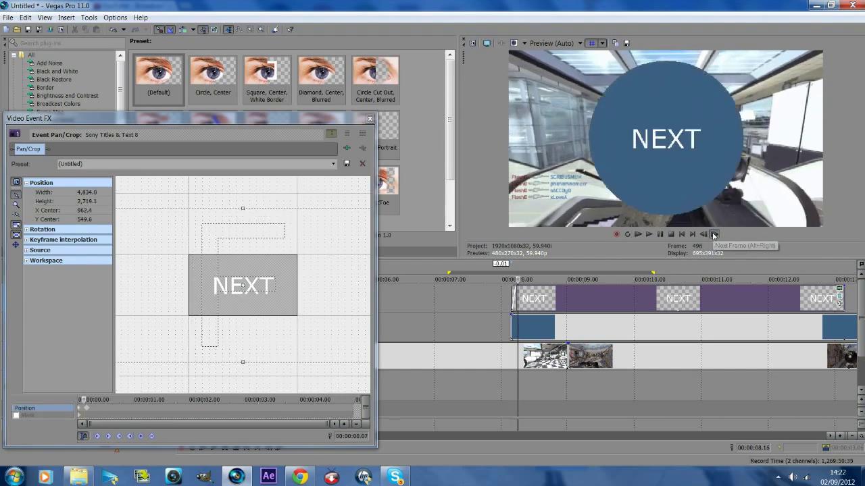
click(715, 234)
click(714, 235)
click(714, 235)
click(714, 235)
click(714, 234)
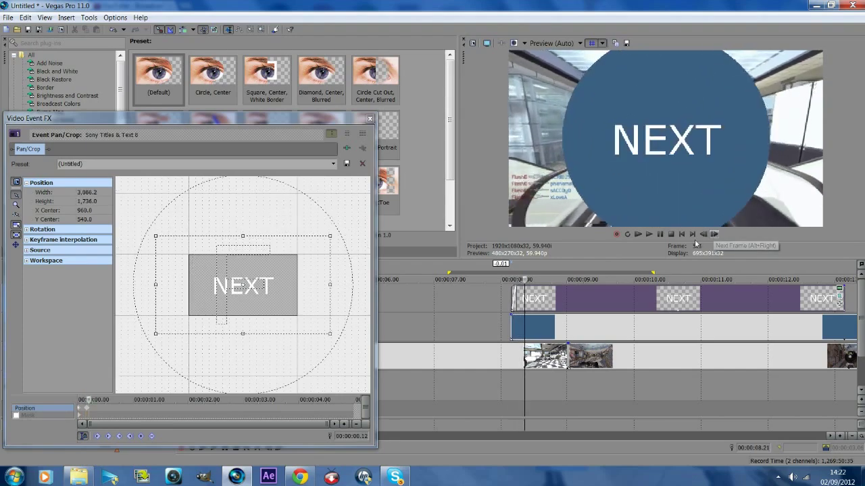
Reduce the Pan/Crop frame of the title's keyframe at 00:00:08.19 to about 2,854 × 1,605.
scroll(246, 362, up, 1)
click(89, 410)
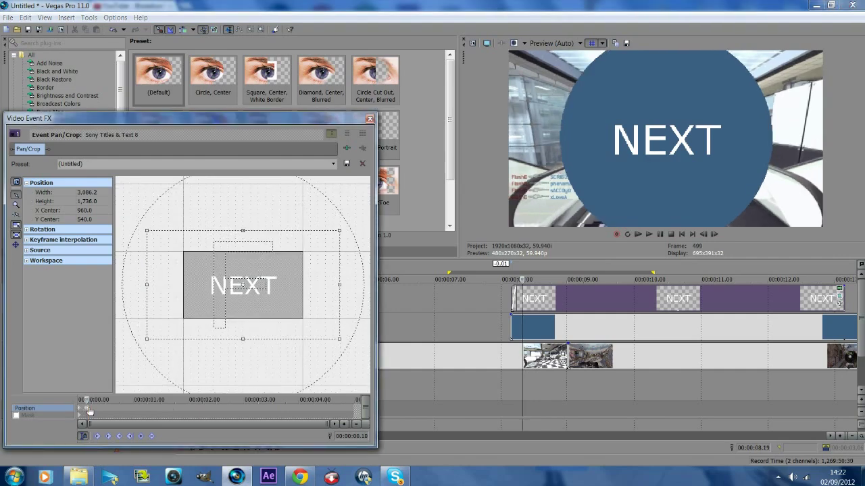
drag(338, 343, 332, 335)
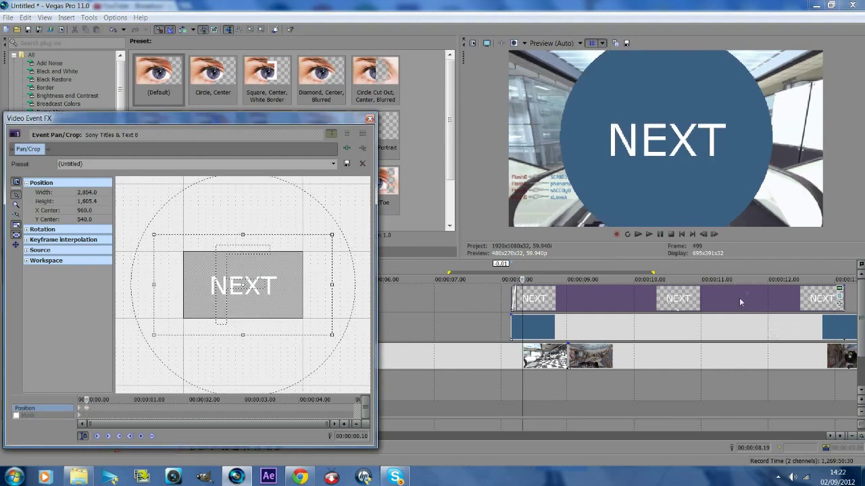
Add a Pan/Crop keyframe to the title at 00:00:08.39, where the circle is smallest, with a frame of about 3,576 × 2,012.
click(718, 237)
click(718, 237)
click(718, 237)
click(718, 237)
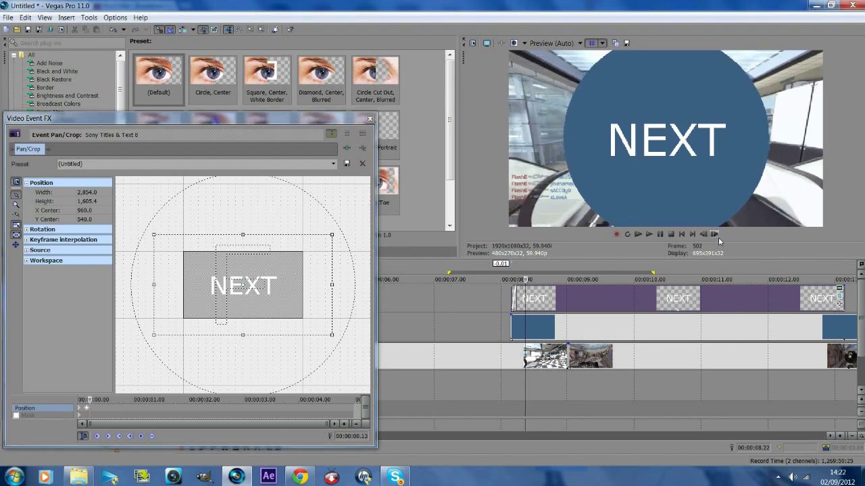
click(718, 237)
click(719, 237)
click(718, 237)
click(718, 238)
click(718, 237)
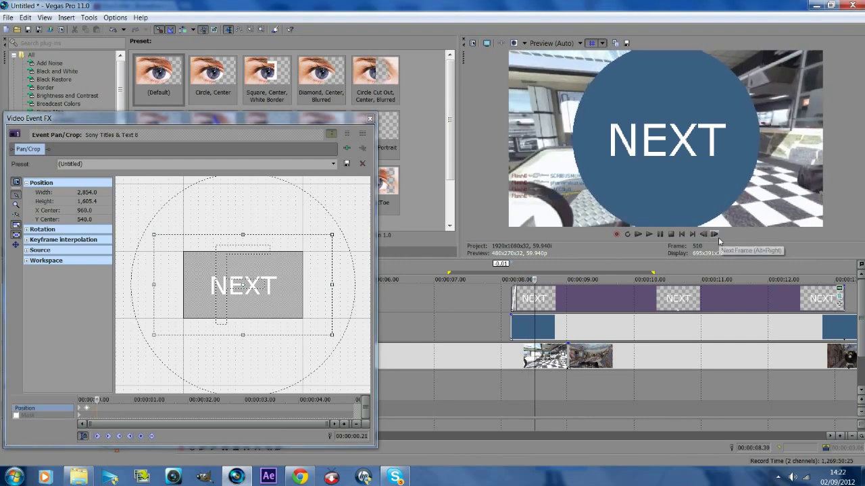
click(718, 237)
click(718, 238)
click(718, 237)
click(718, 238)
click(719, 238)
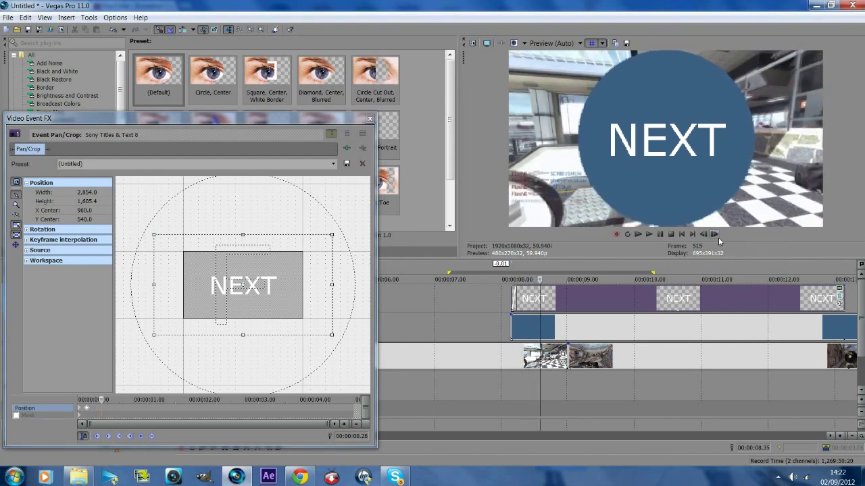
click(718, 238)
click(718, 237)
click(718, 238)
click(718, 238)
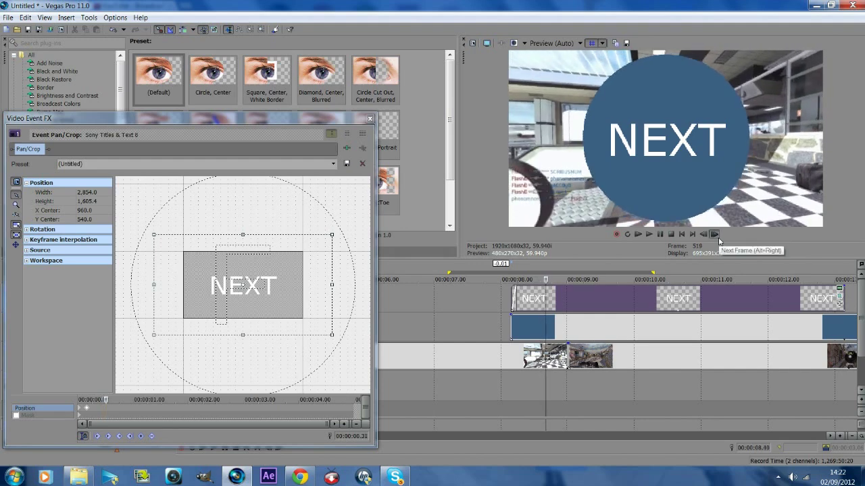
click(704, 234)
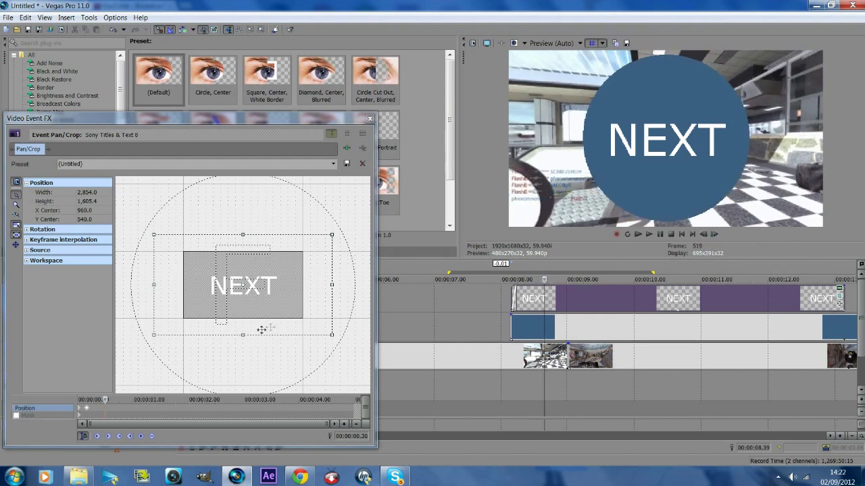
drag(332, 335, 365, 349)
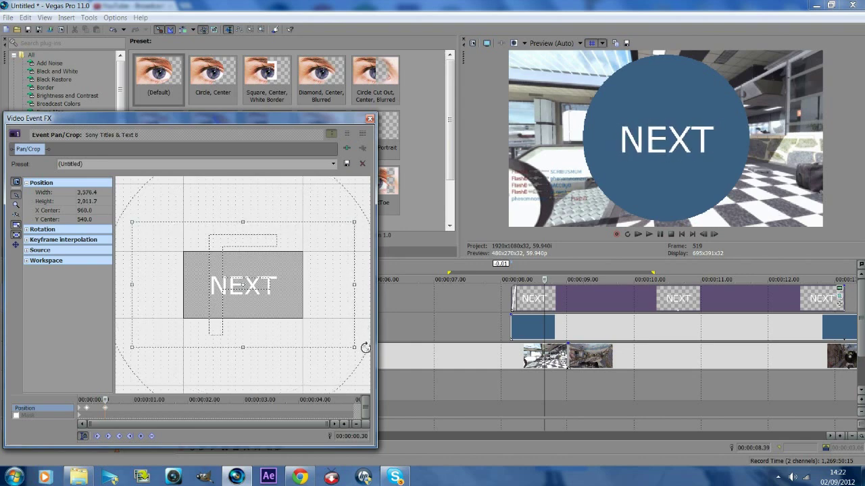
Add a Pan/Crop keyframe at 00:00:08.58, where blue fills the picture, with a frame of about 1,966 × 1,106.
click(714, 235)
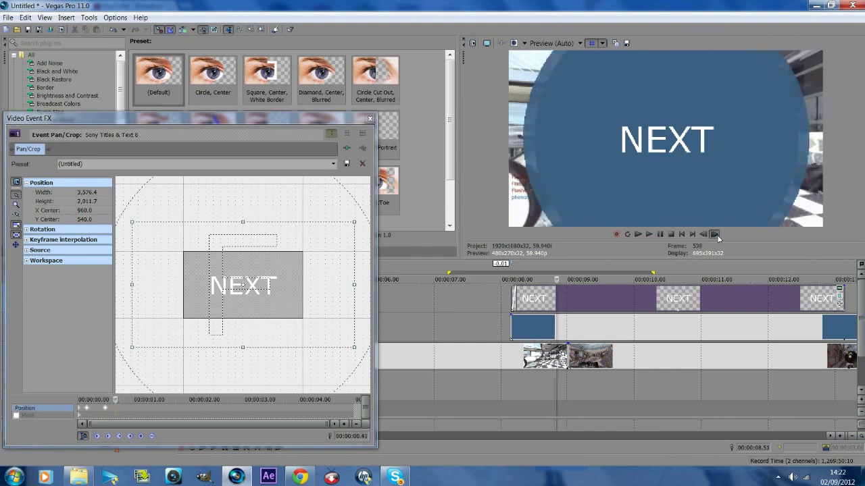
click(718, 238)
click(718, 238)
click(718, 237)
click(717, 237)
click(717, 238)
click(718, 238)
click(717, 238)
click(718, 237)
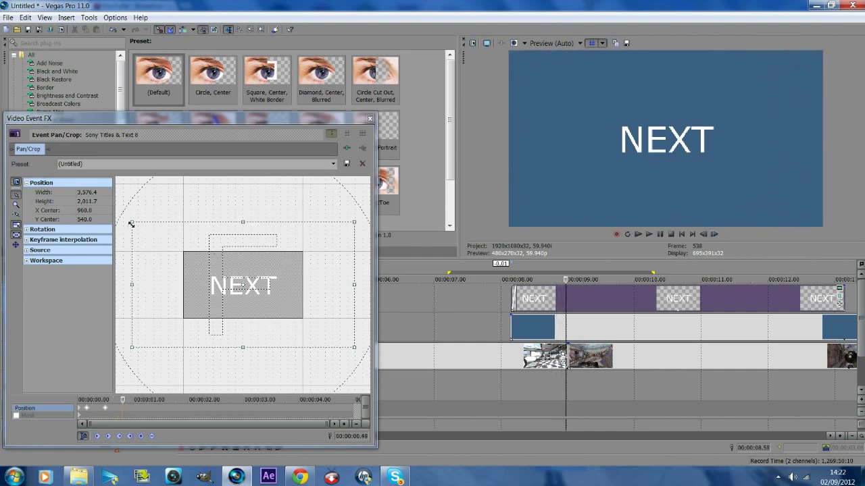
drag(131, 223, 180, 249)
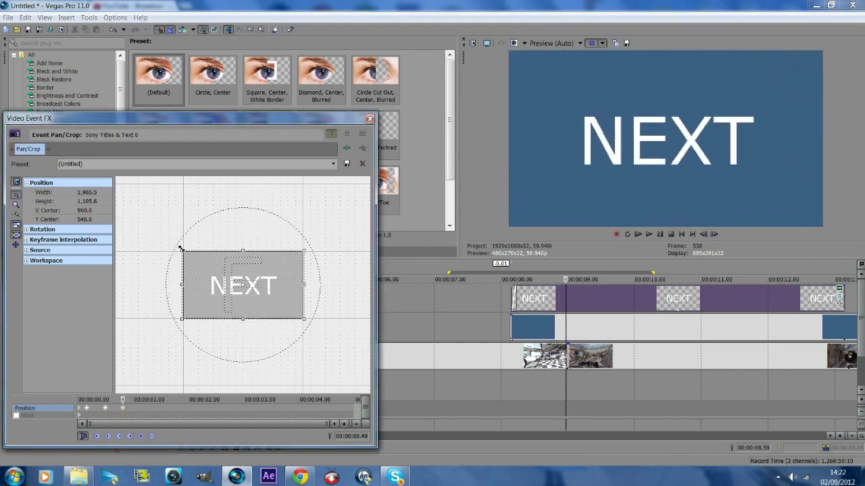
Play the transition from the title's first frame to check how the NEXT title grows with the circle.
click(510, 308)
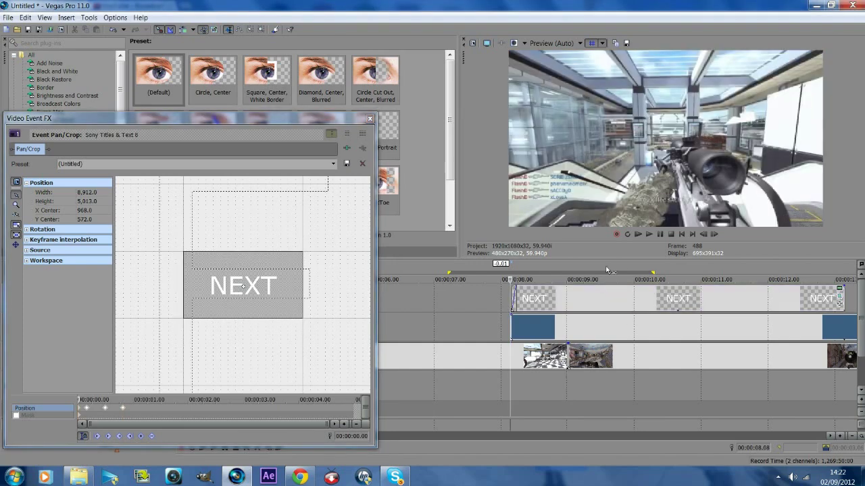
key(space)
click(660, 233)
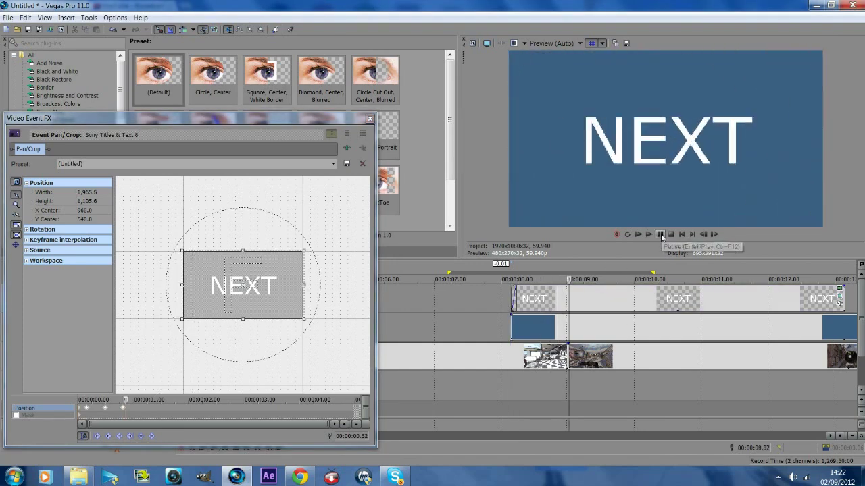
click(498, 321)
click(649, 234)
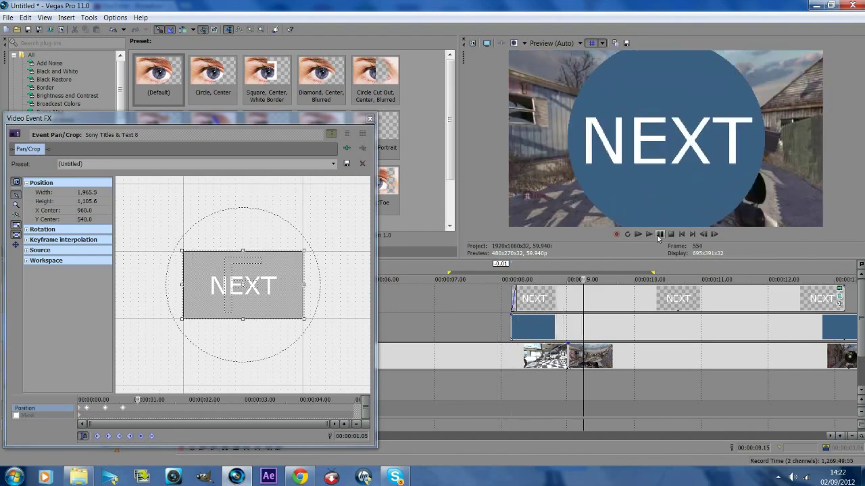
Add a Pan/Crop keyframe to the title at 00:00:09.05, the last frame where blue fills the picture, keeping its frame size.
click(126, 410)
click(714, 235)
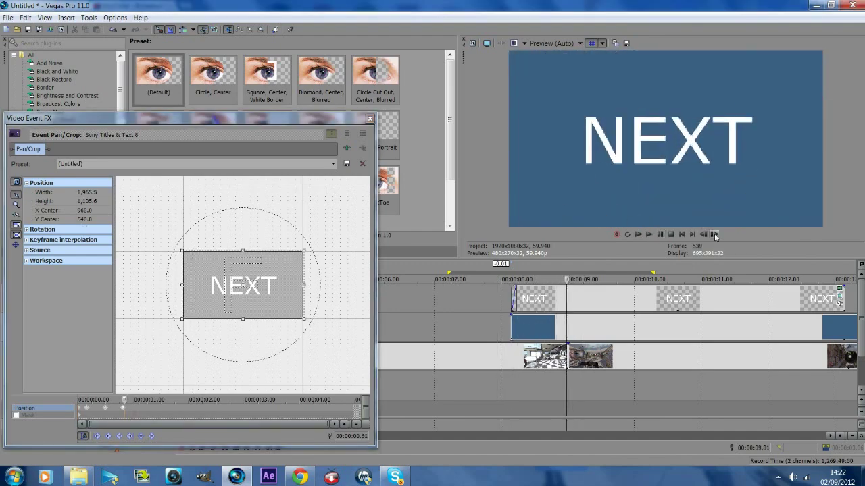
click(715, 234)
click(715, 234)
click(715, 234)
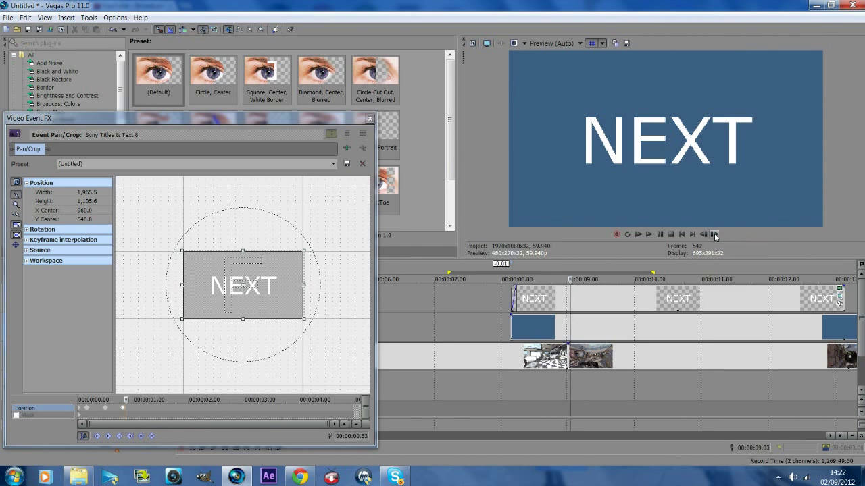
click(714, 235)
click(714, 235)
click(714, 236)
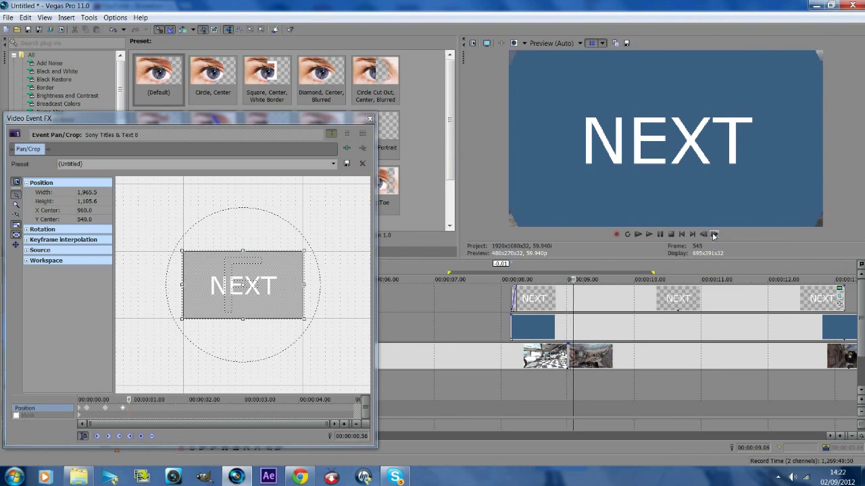
click(705, 235)
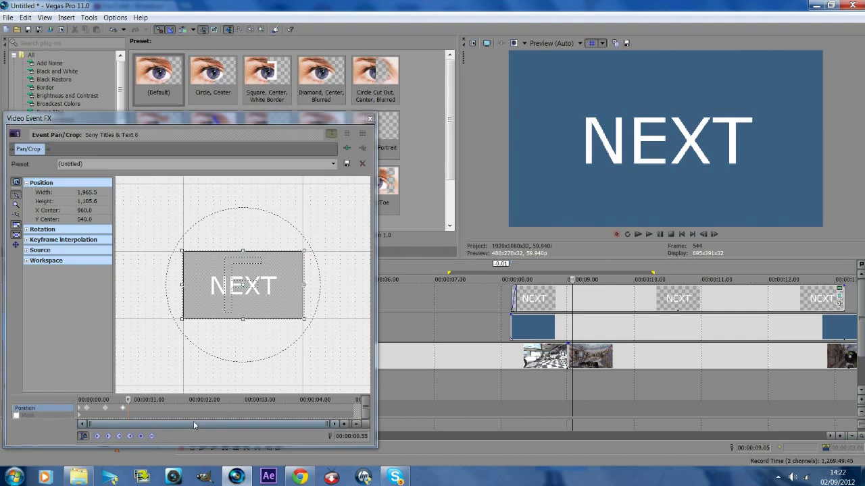
click(140, 435)
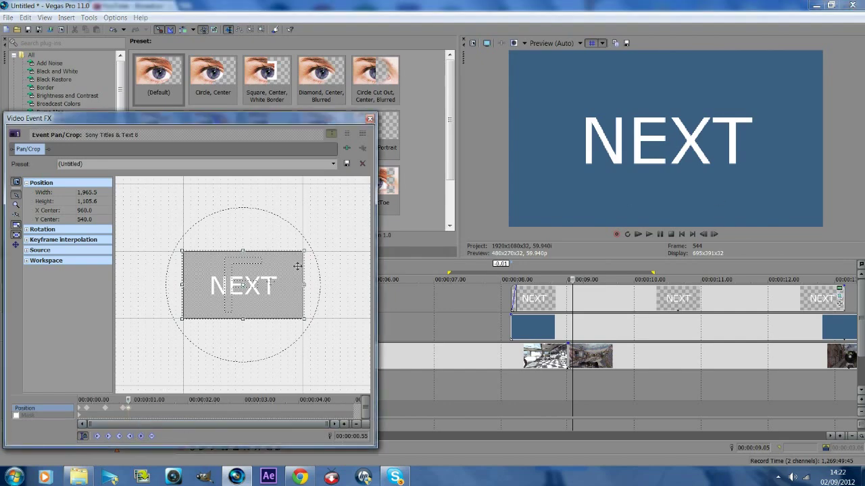
Add a Pan/Crop keyframe at 00:00:09.25 with a frame of about 12,538 × 7,053 so NEXT fits the shrunken circle, and close the effect window.
click(717, 235)
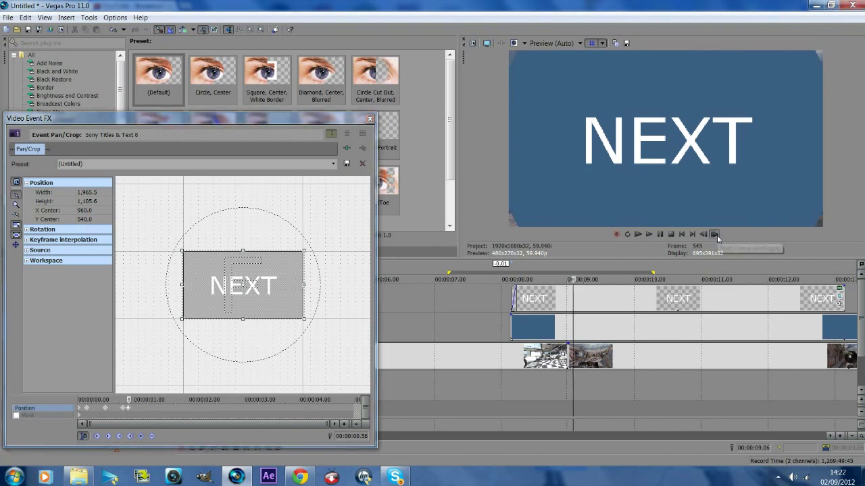
click(717, 235)
click(717, 235)
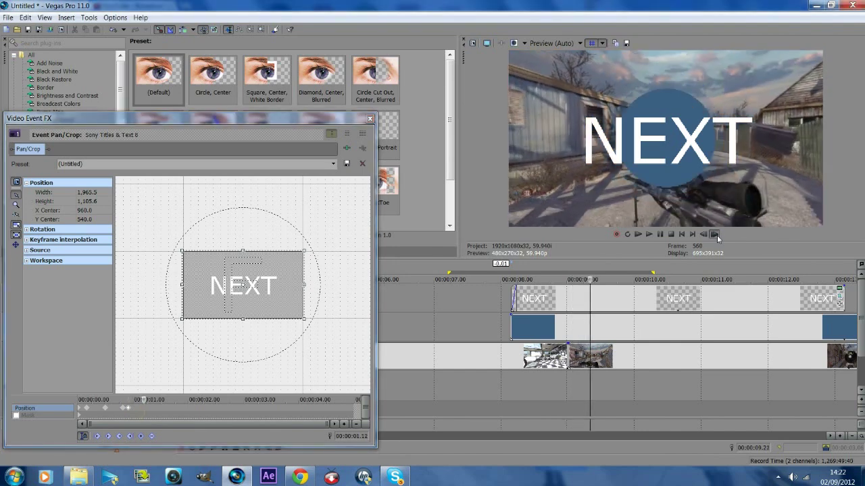
click(717, 235)
click(716, 235)
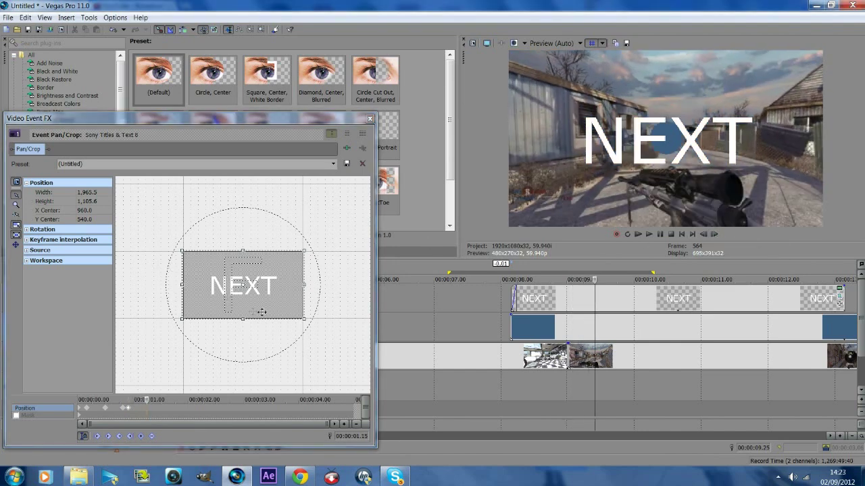
drag(305, 322, 342, 349)
drag(247, 391, 269, 481)
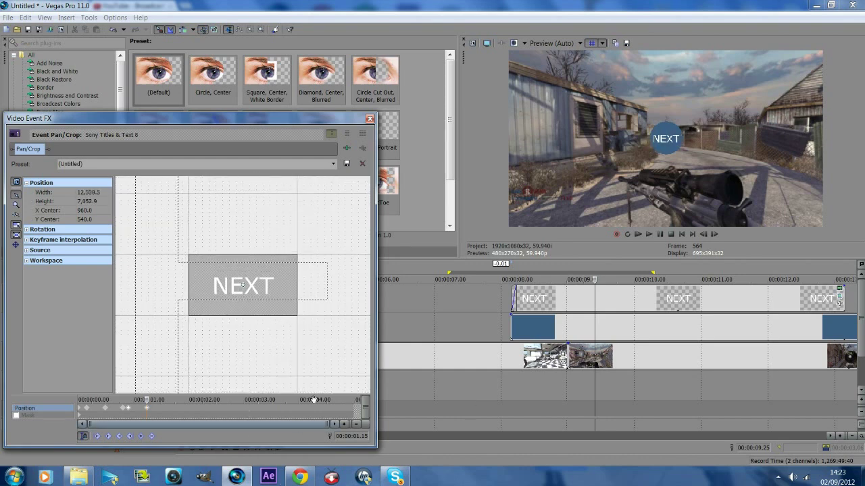
click(370, 119)
Trim the ends of the NEXT title and blue circle events to 00:00:09.25 and play the transition.
scroll(384, 325, down, 3)
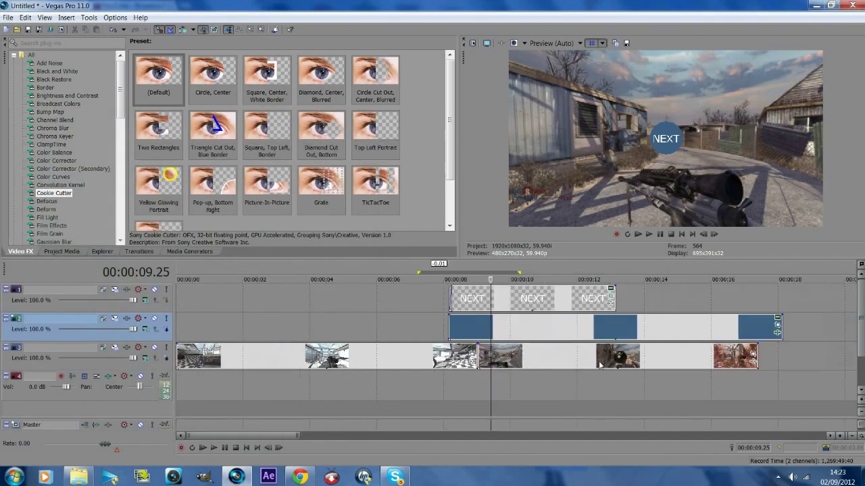
drag(613, 294, 490, 295)
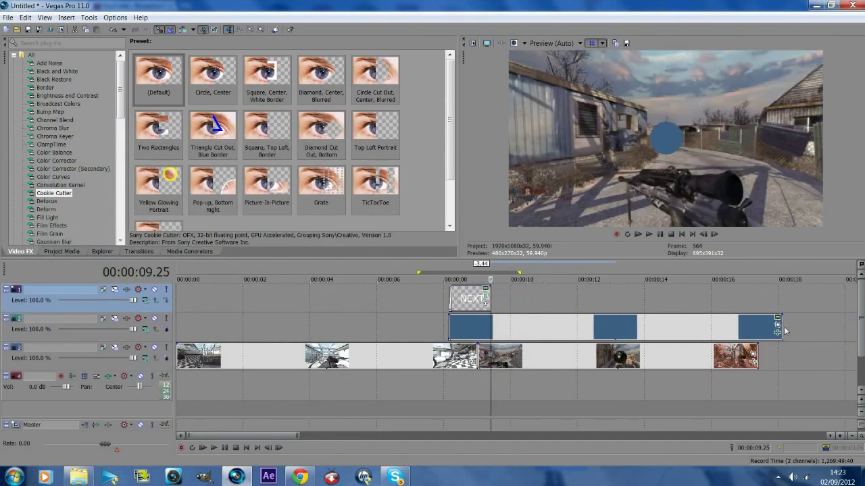
drag(779, 327, 491, 327)
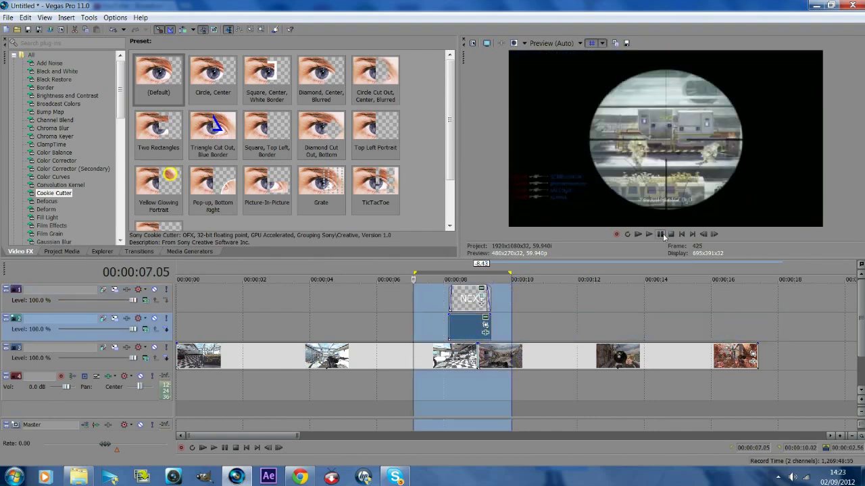
key(space)
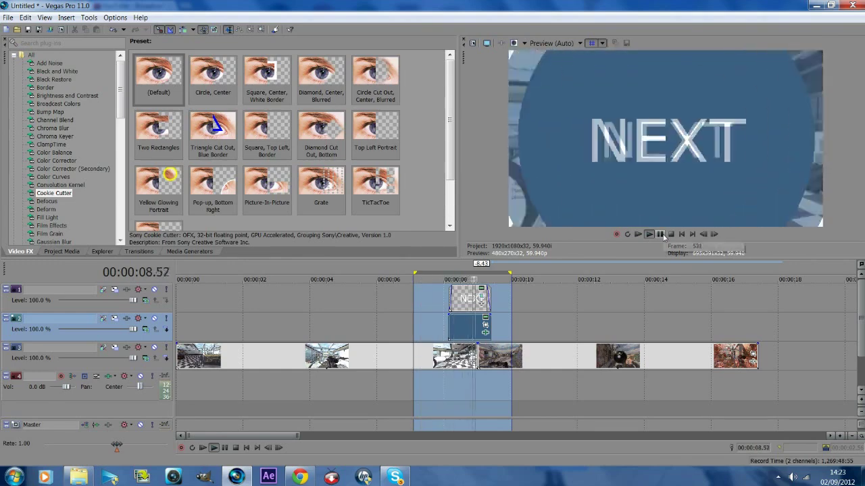
click(662, 235)
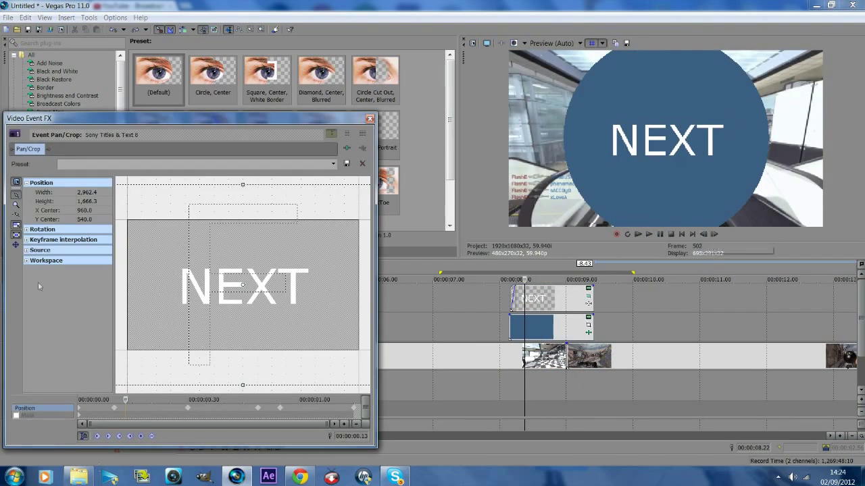
Reduce the title's Pan/Crop frame at the 00:00:08.58 keyframe to about 1,793 × 1,009, shift its centre to about 926, 529, and play the transition.
click(115, 409)
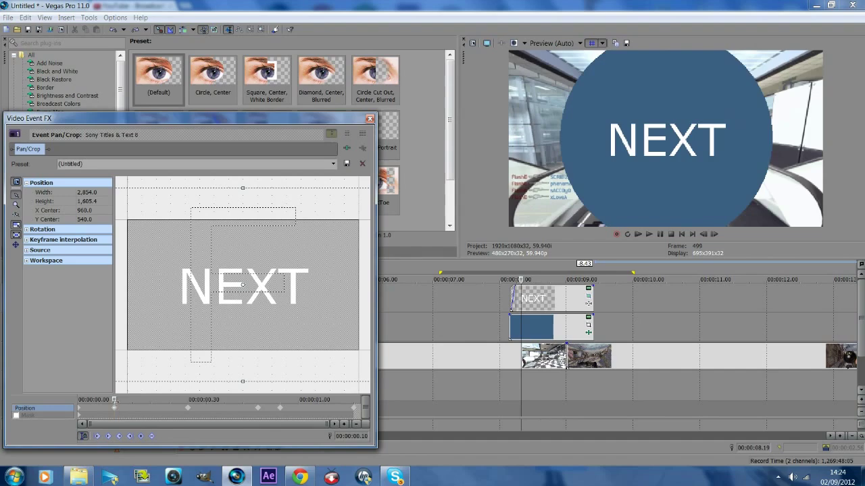
drag(115, 402, 217, 415)
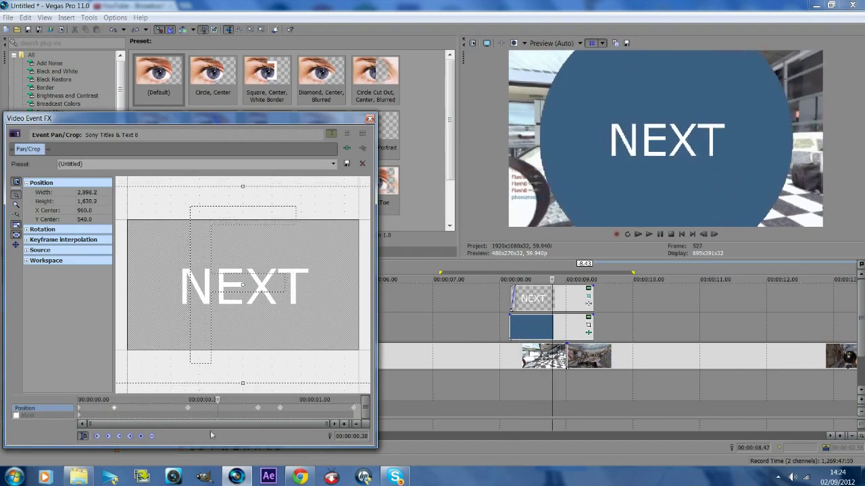
click(257, 413)
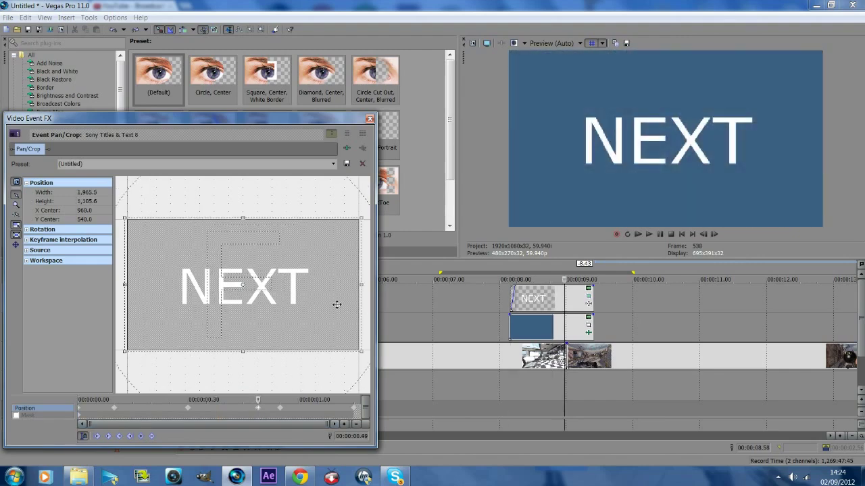
drag(362, 351, 351, 346)
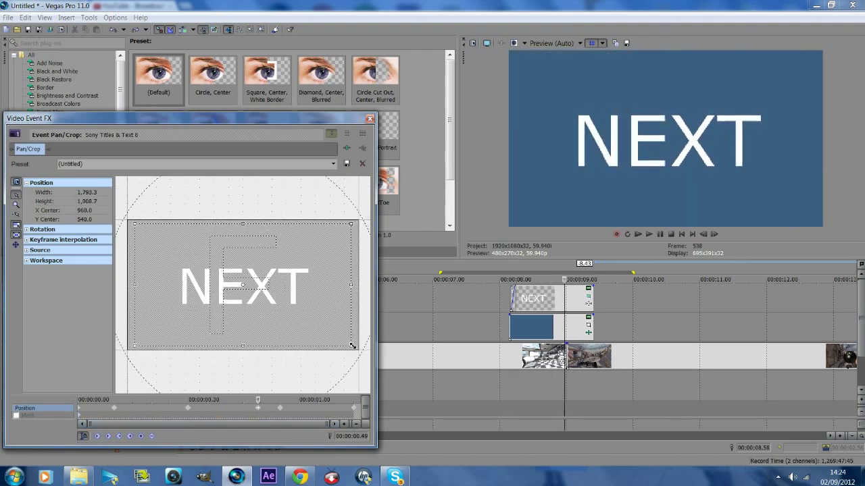
drag(314, 290, 308, 301)
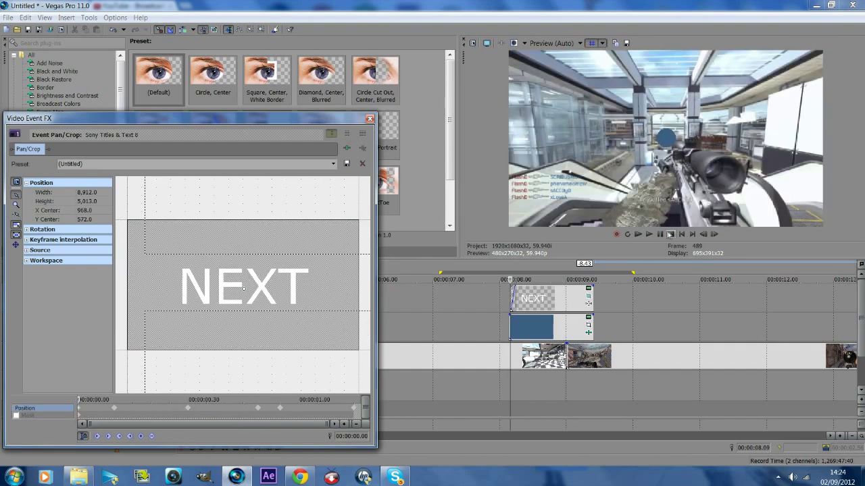
click(649, 234)
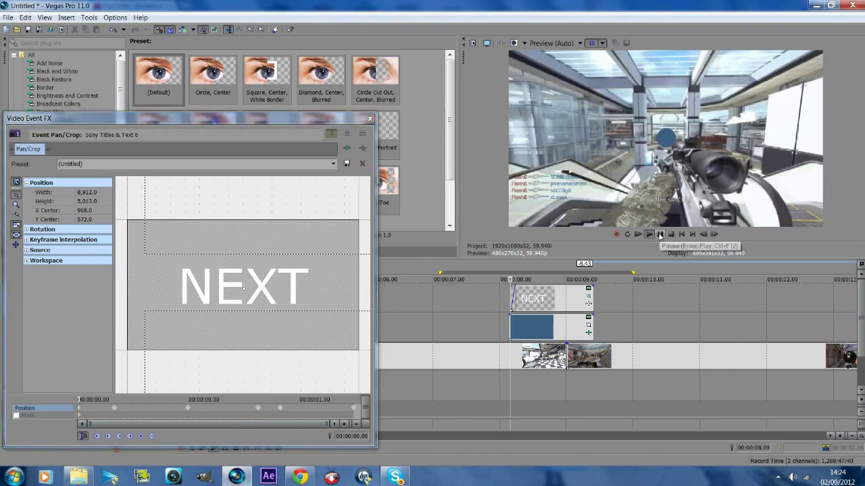